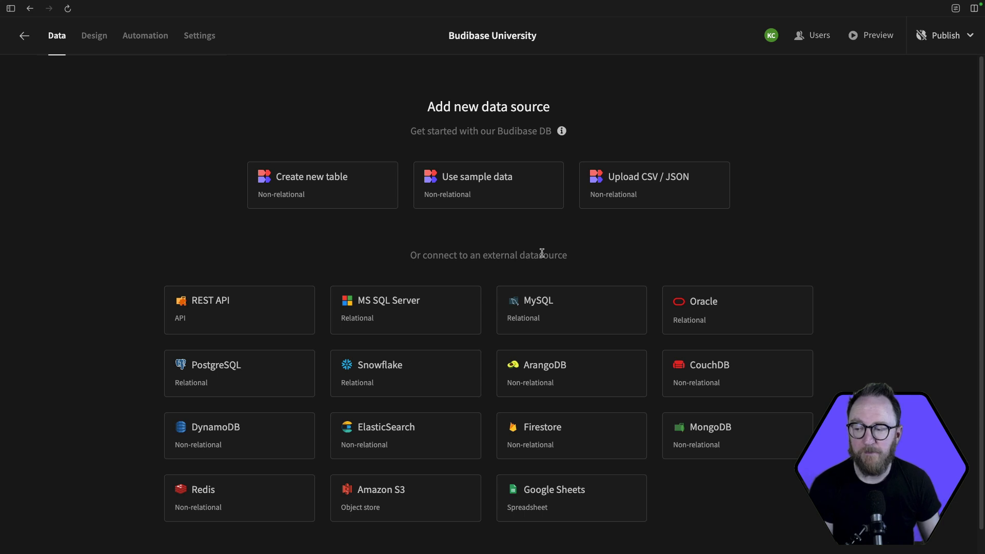
Step: Create a new Budibase DB table named employee
click(301, 189)
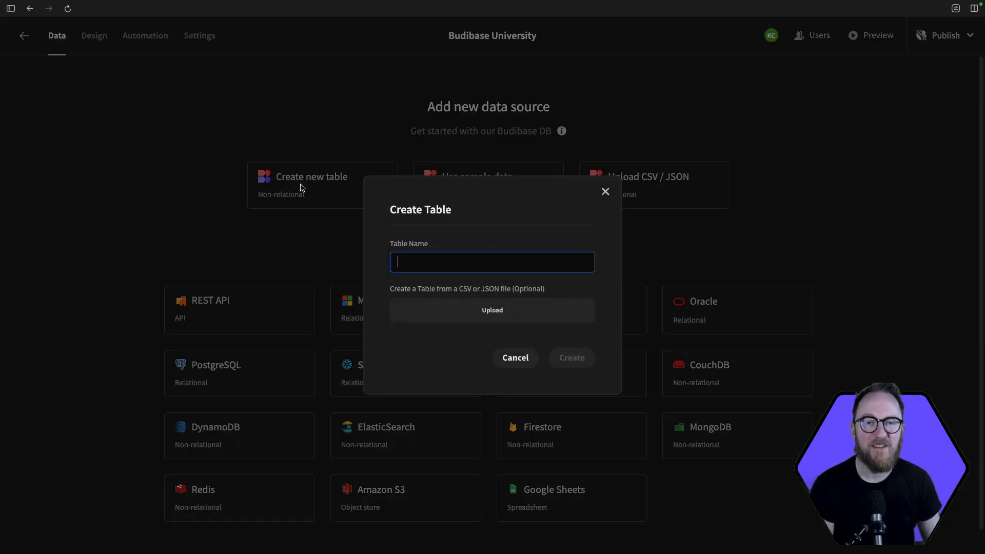
text(employee)
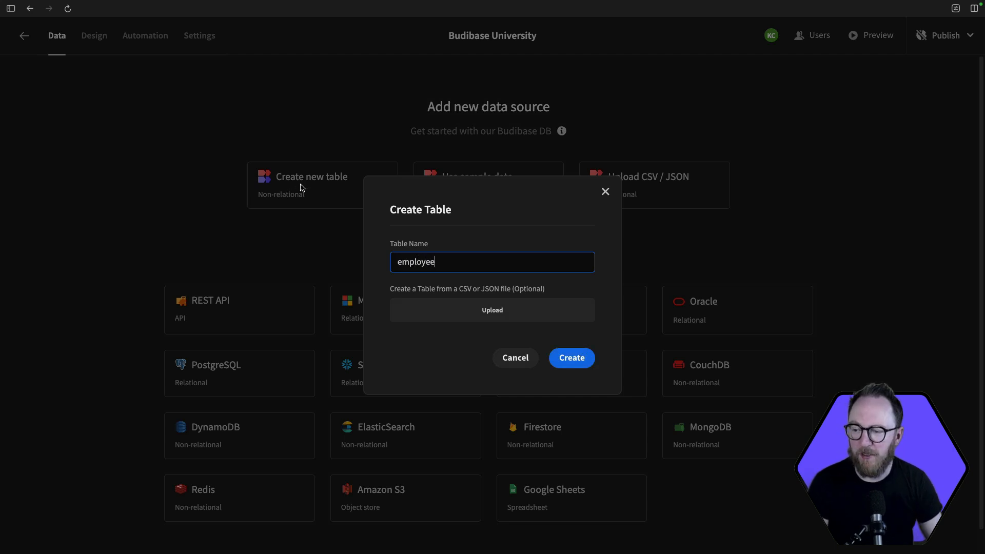
key(Return)
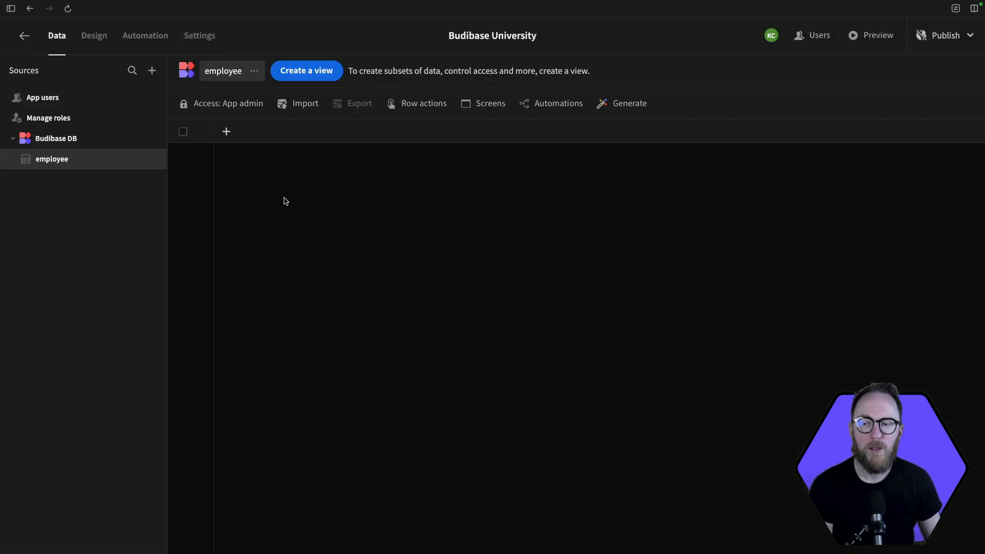
Step: Add a Text column called Name to the employee table, browsing the available column types before saving it
click(227, 133)
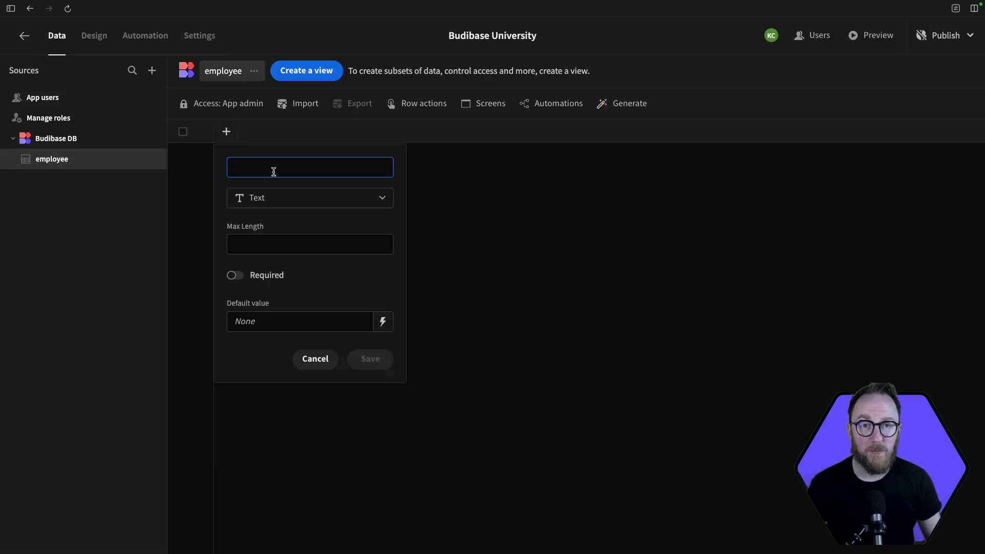
text(Name)
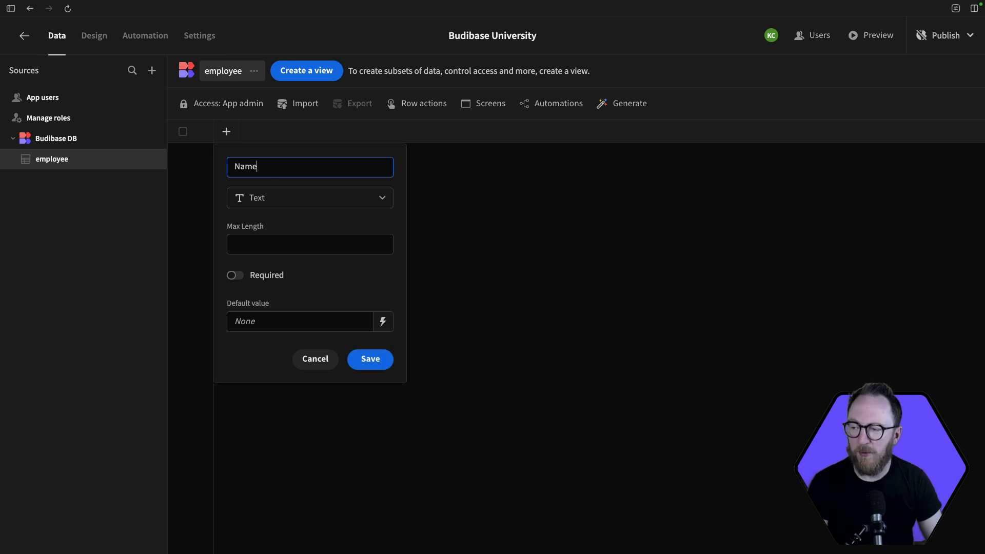
click(277, 197)
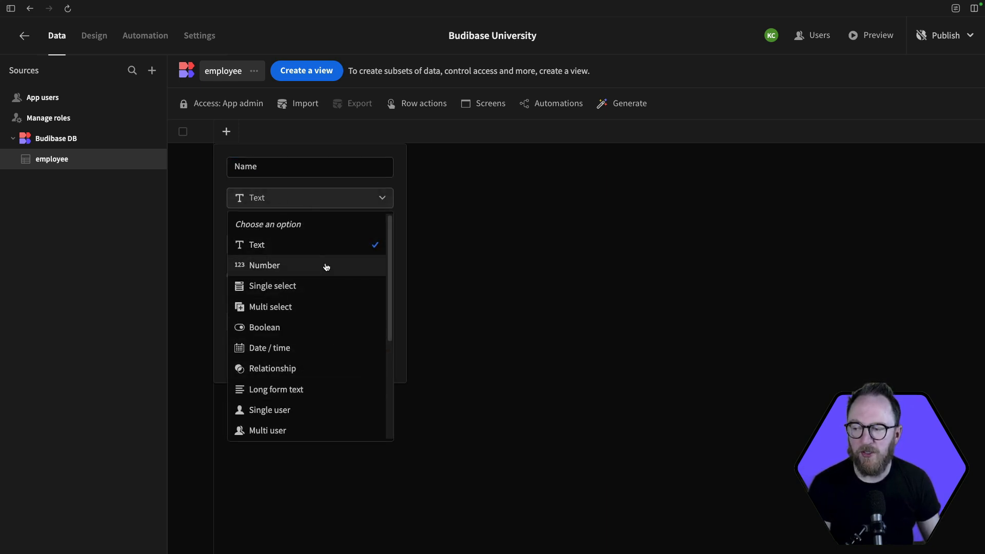
scroll(347, 325, down, 3)
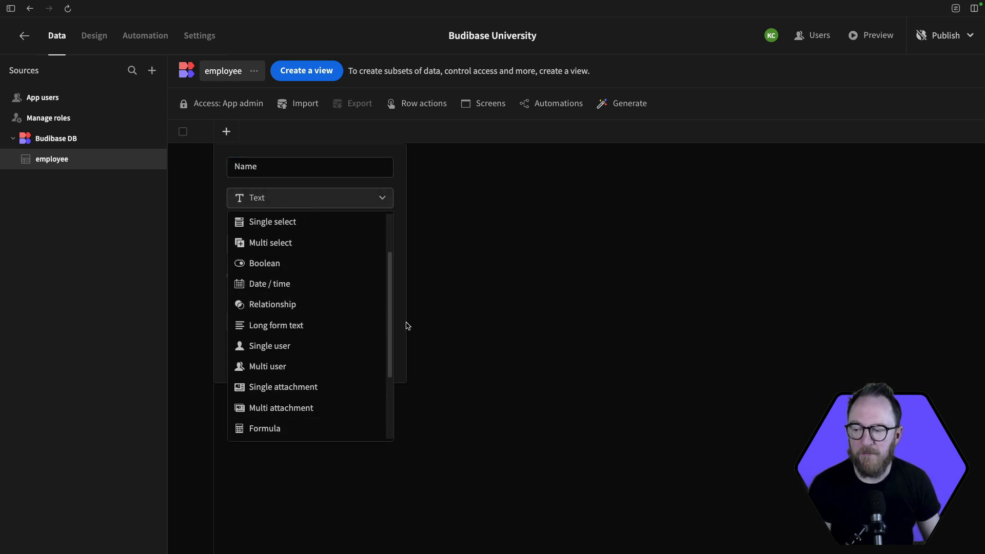
click(370, 359)
Step: Start a new column named Role and set its type to Single select
click(359, 135)
text(Role)
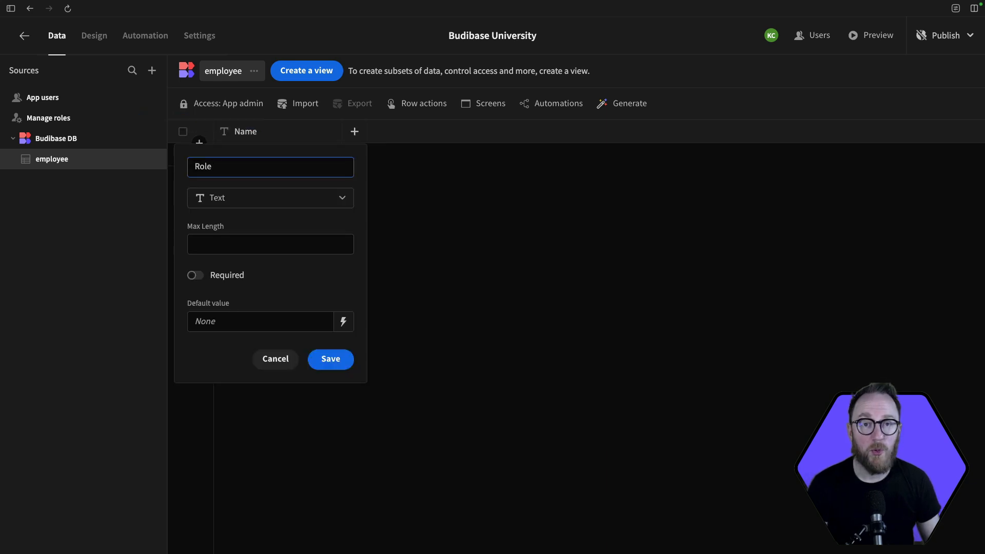
click(333, 198)
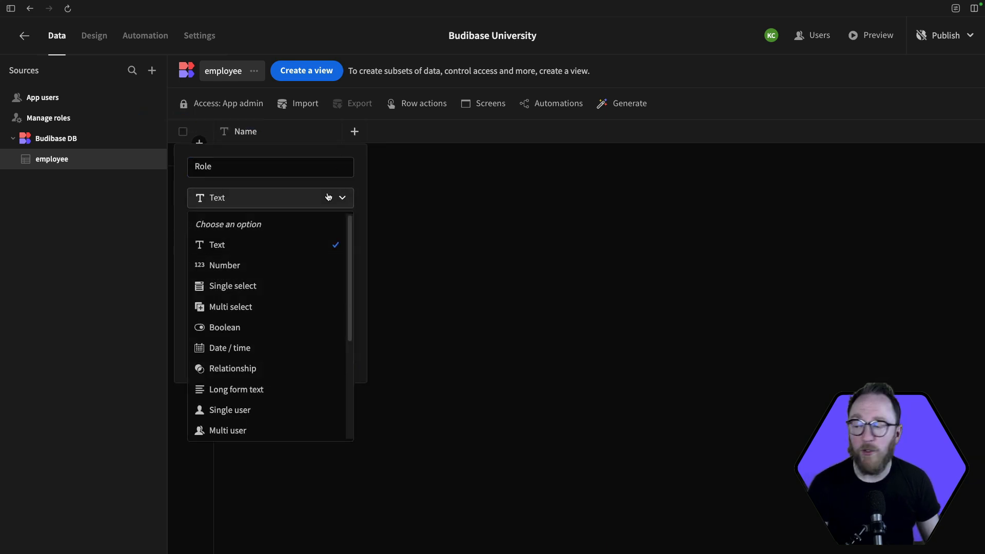
click(237, 287)
Step: Give the Role column the options Individual Contributor, Line Manager and C-Suite, and save the column
click(275, 235)
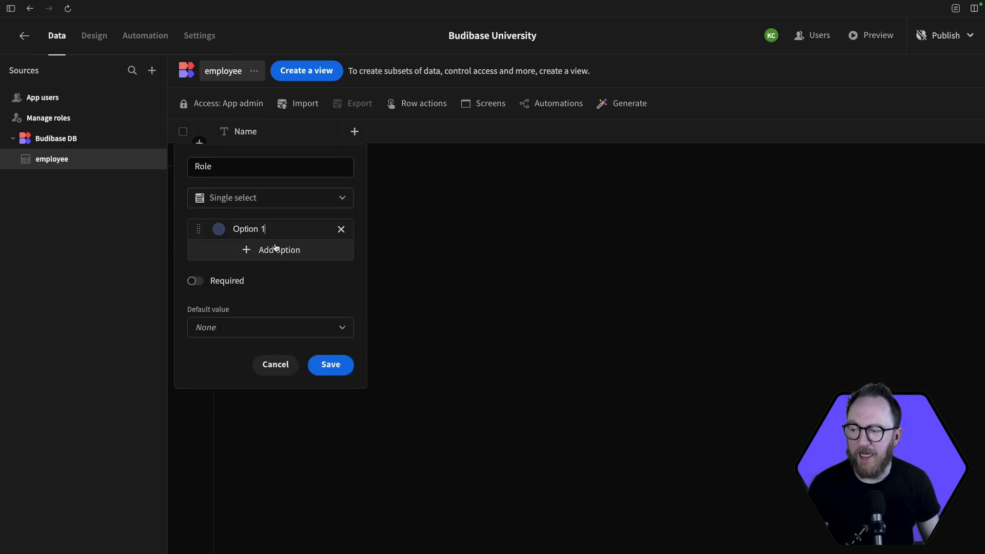
triple_click(273, 233)
text(Indi)
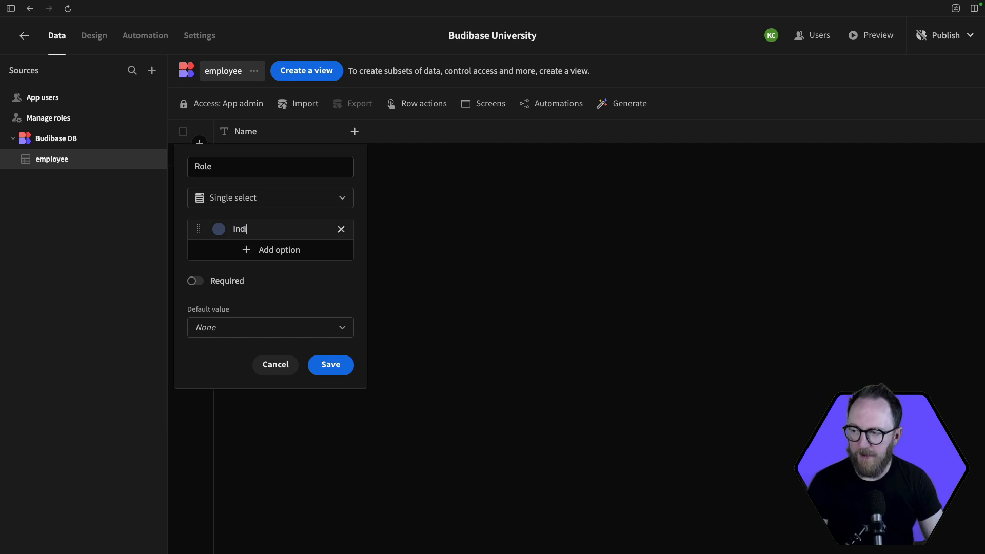
text(vidual Contributor)
click(275, 250)
text(Line Manager)
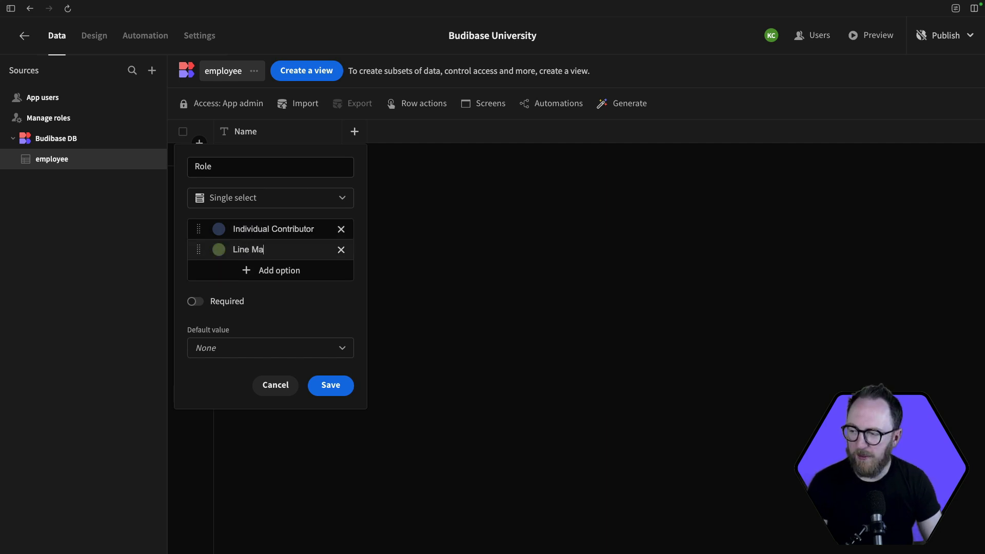
click(275, 266)
triple_click(275, 265)
text(C-S)
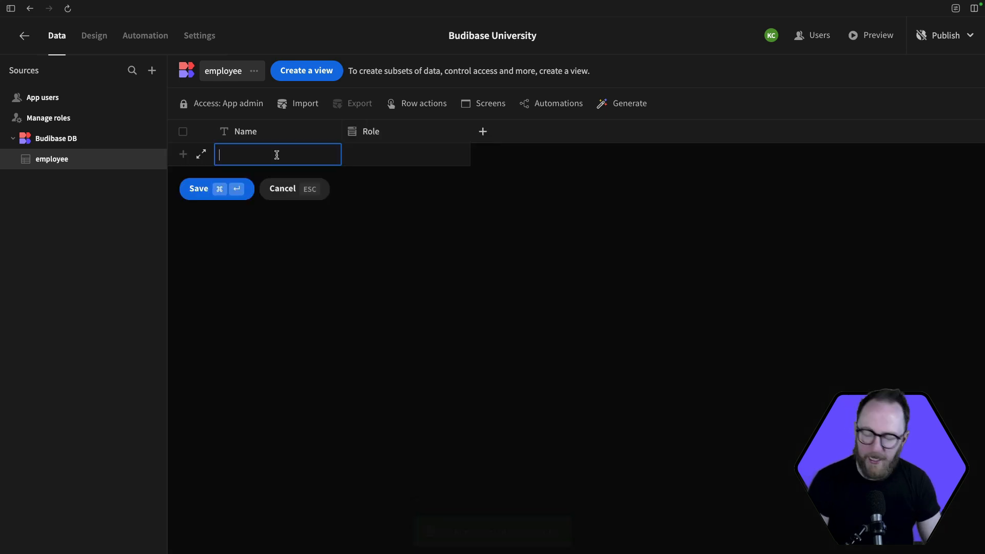
Step: Fill in the employee's name in the new row and set the Role to Individual Contributor
text(Bob)
click(431, 160)
click(432, 160)
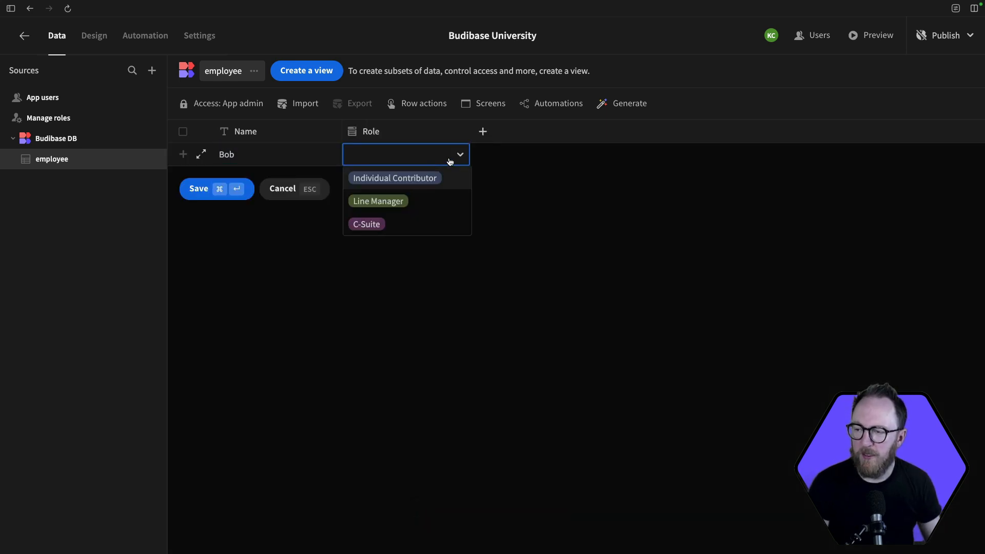
click(413, 177)
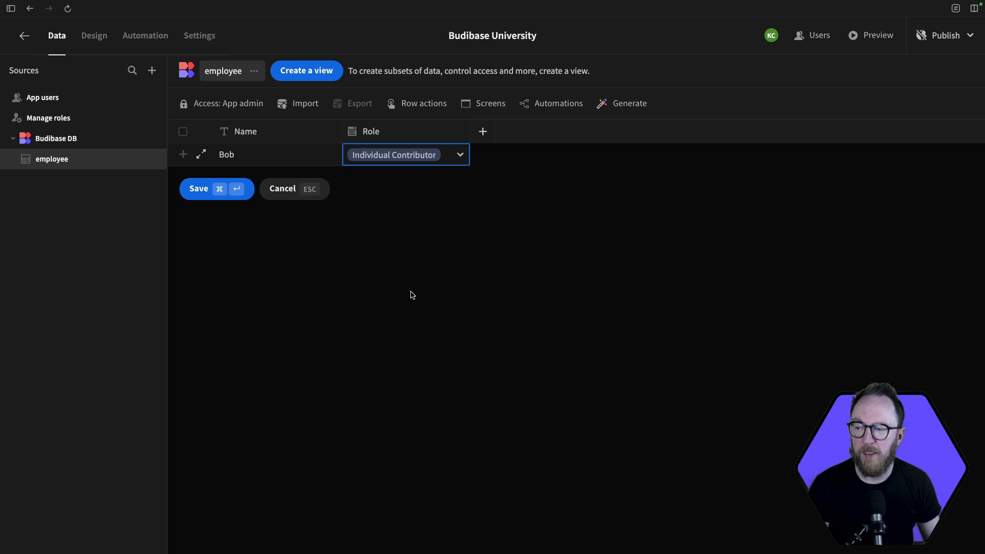
Step: Add a Boolean column named ReviewCompleted to the employee table
click(481, 132)
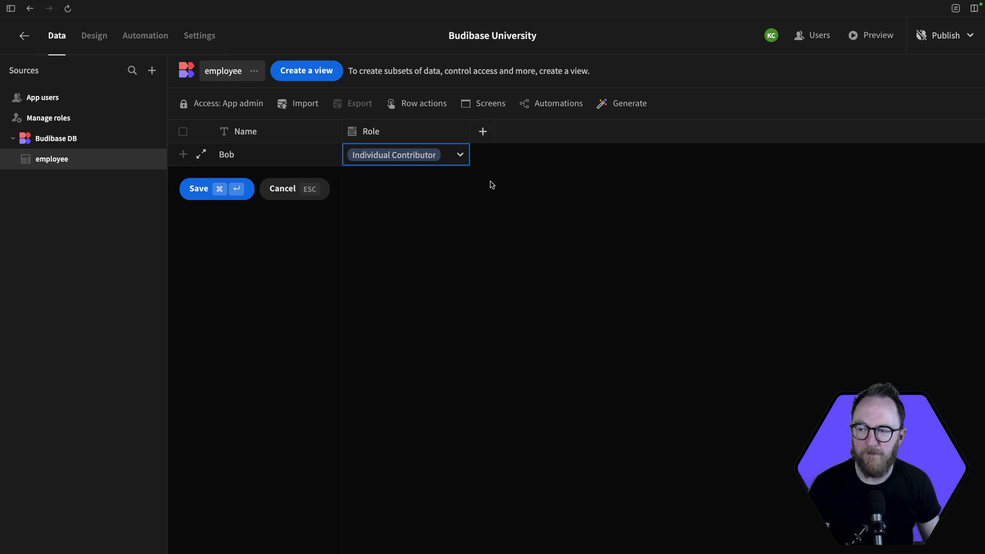
click(411, 198)
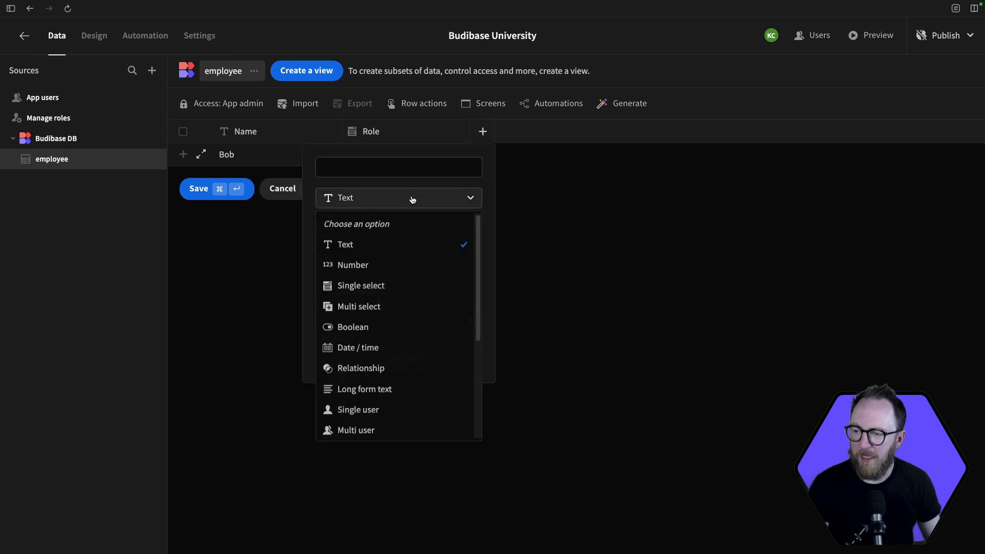
click(371, 325)
click(369, 165)
text(ReviewCompleted)
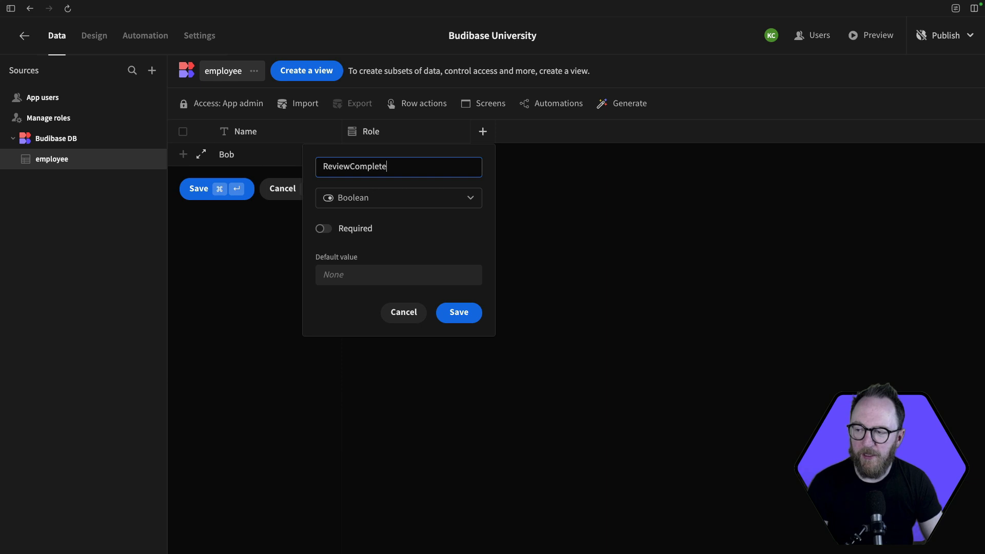
key(Return)
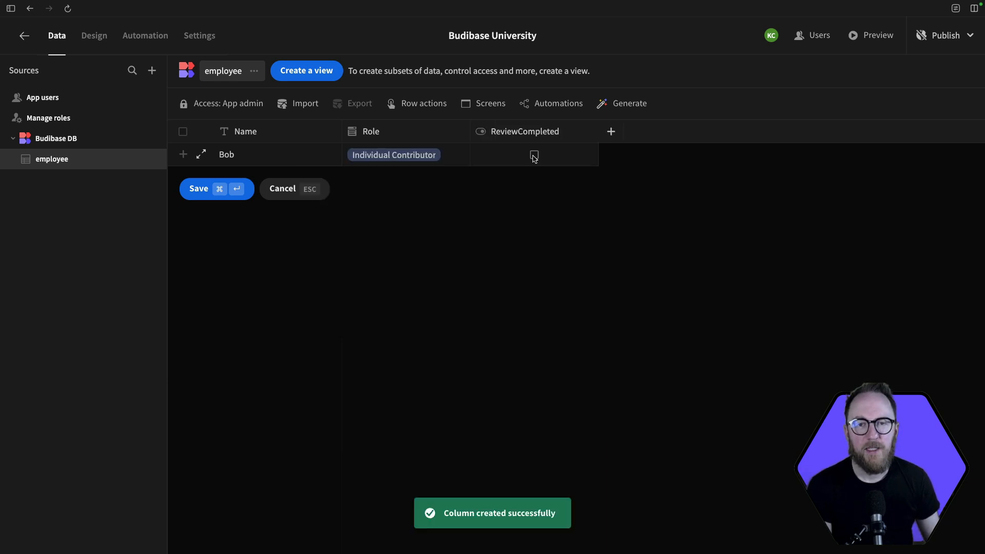
Step: Toggle the ReviewCompleted value of the new row and leave it ticked
click(534, 157)
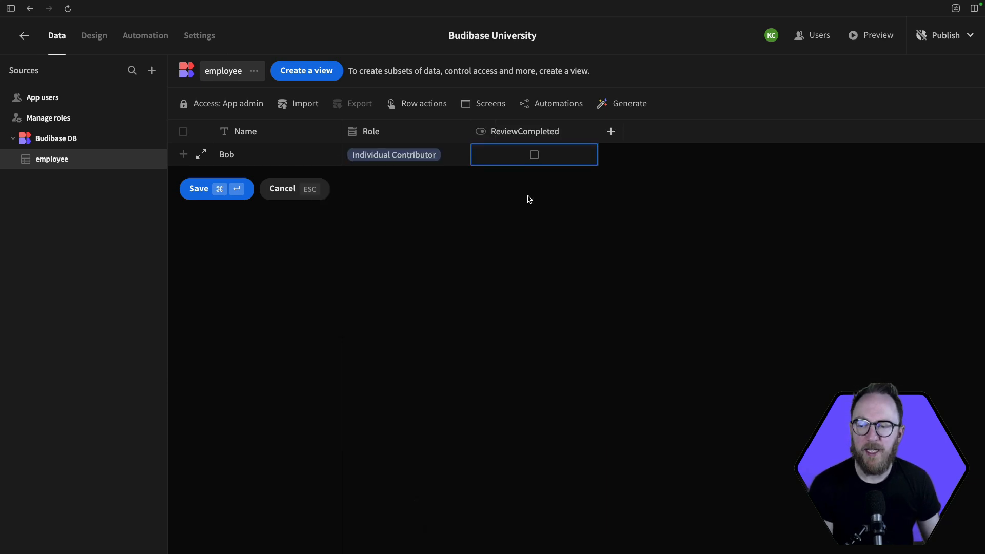
click(534, 157)
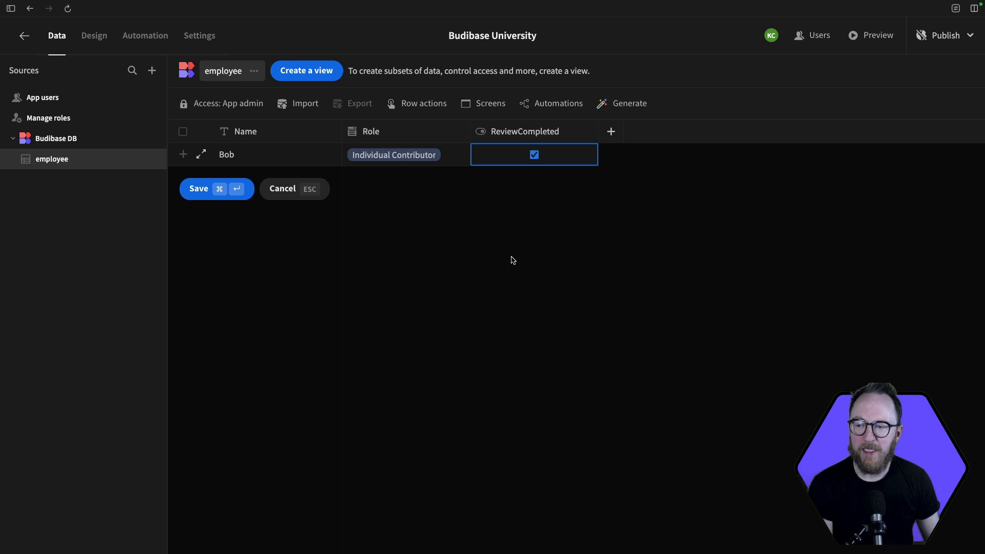
click(534, 156)
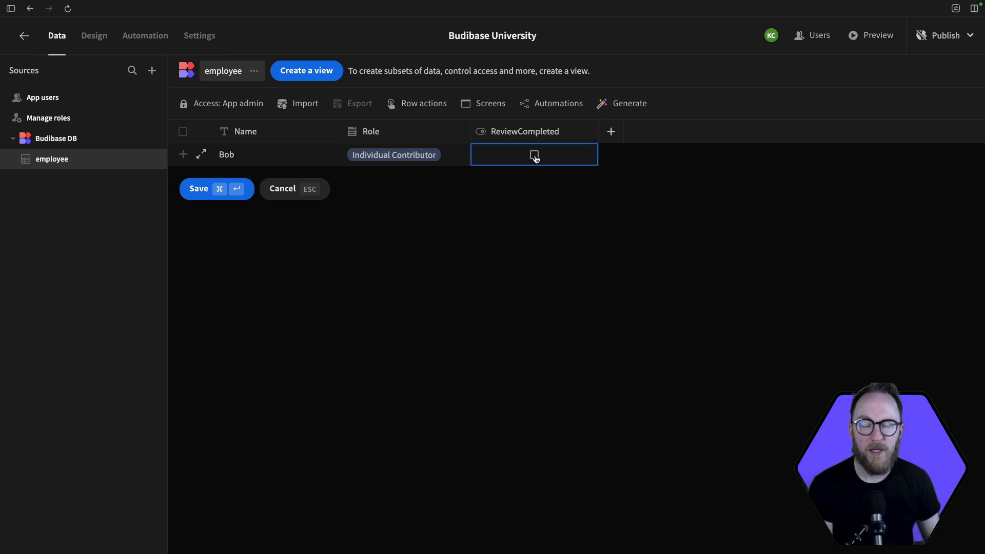
click(534, 158)
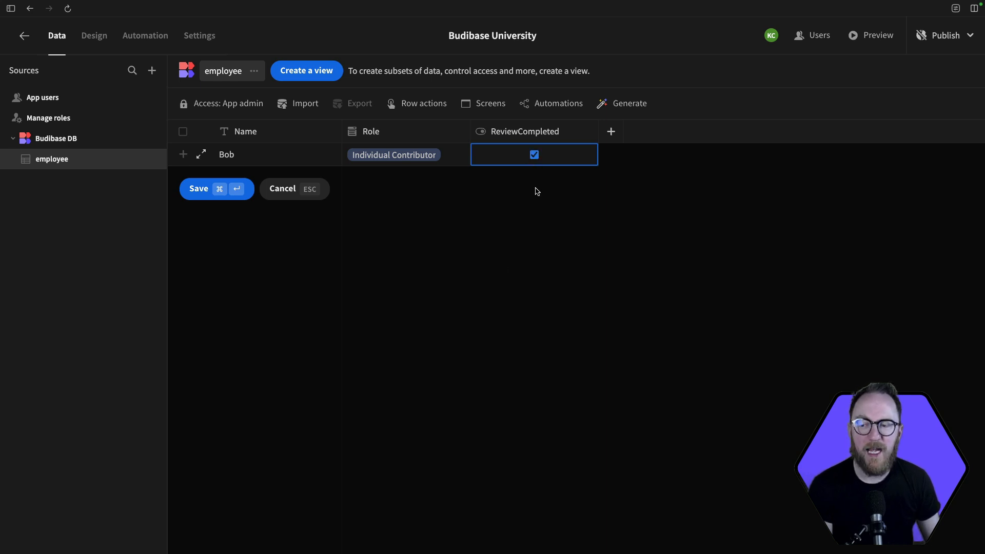
Step: Add a Date / time column named Start date with Date only enabled, and save it
click(610, 132)
text(Start date)
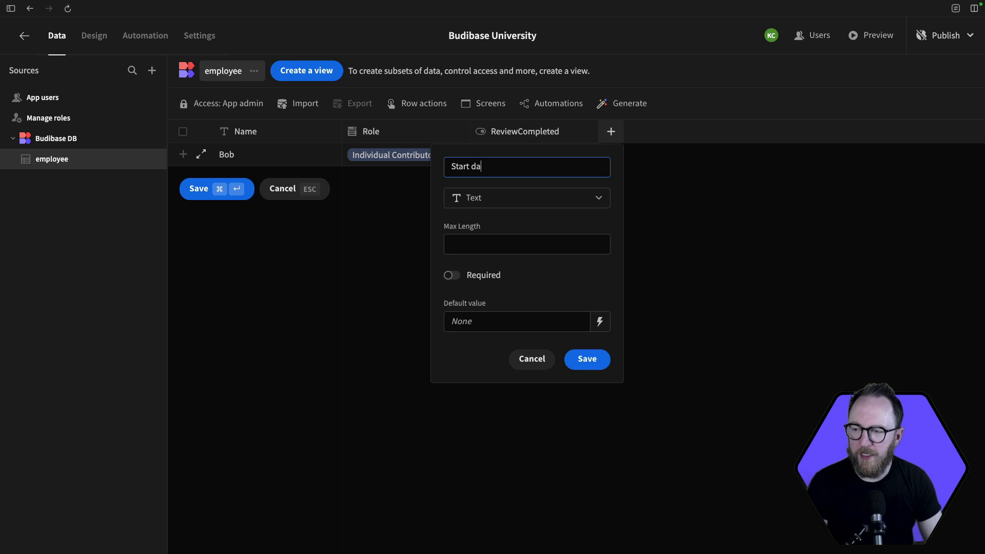
click(598, 198)
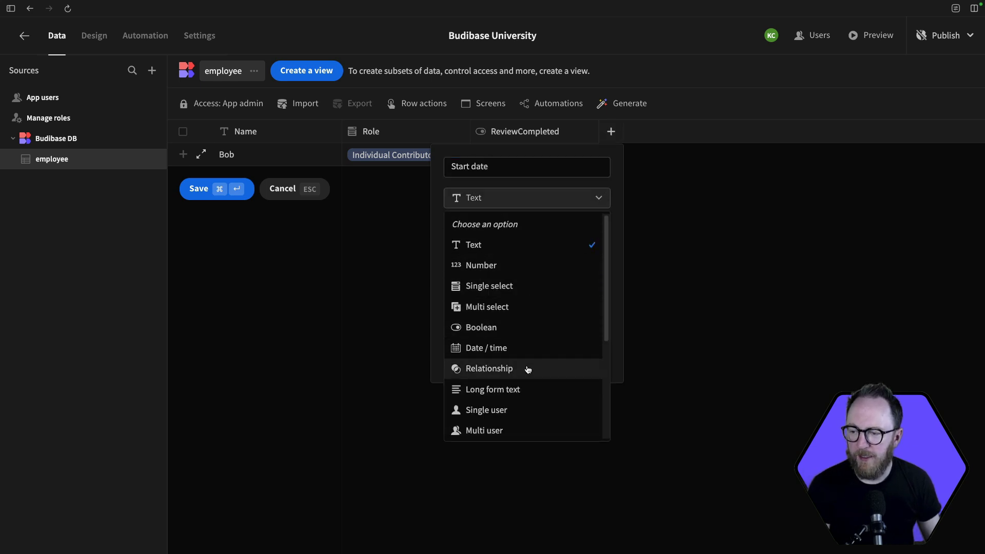
click(526, 348)
click(458, 338)
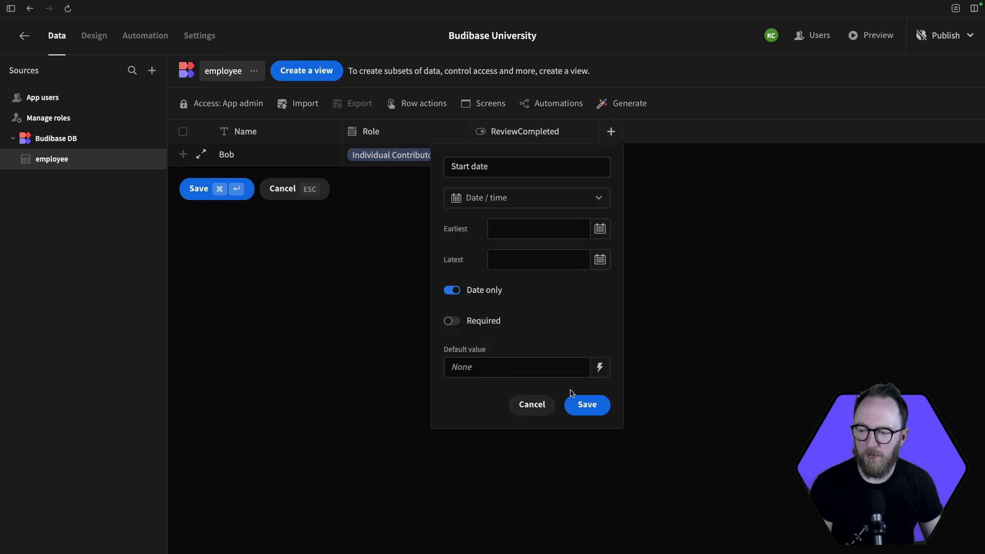
click(588, 404)
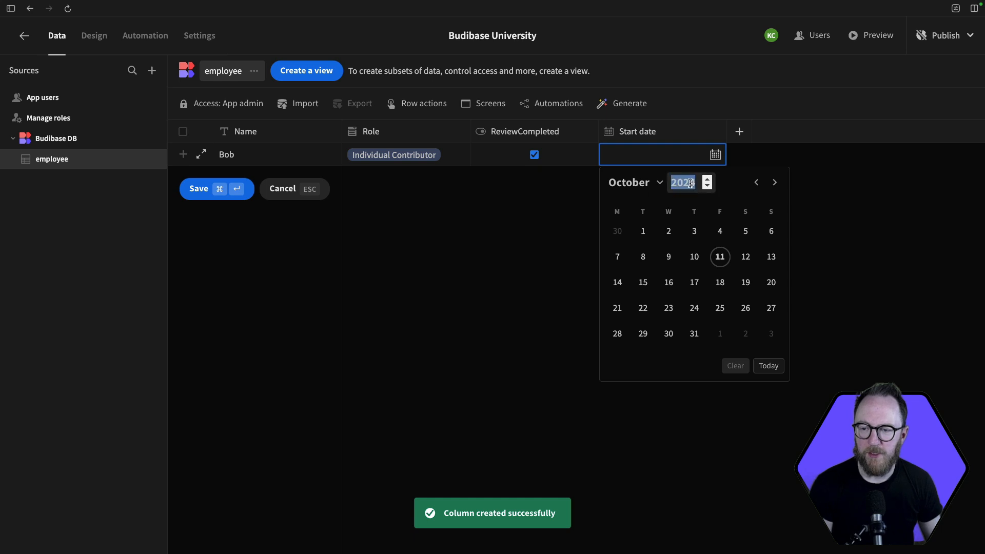
Step: Set the new row's Start date to 1 October 2020
click(707, 179)
click(706, 179)
click(707, 179)
text(2020)
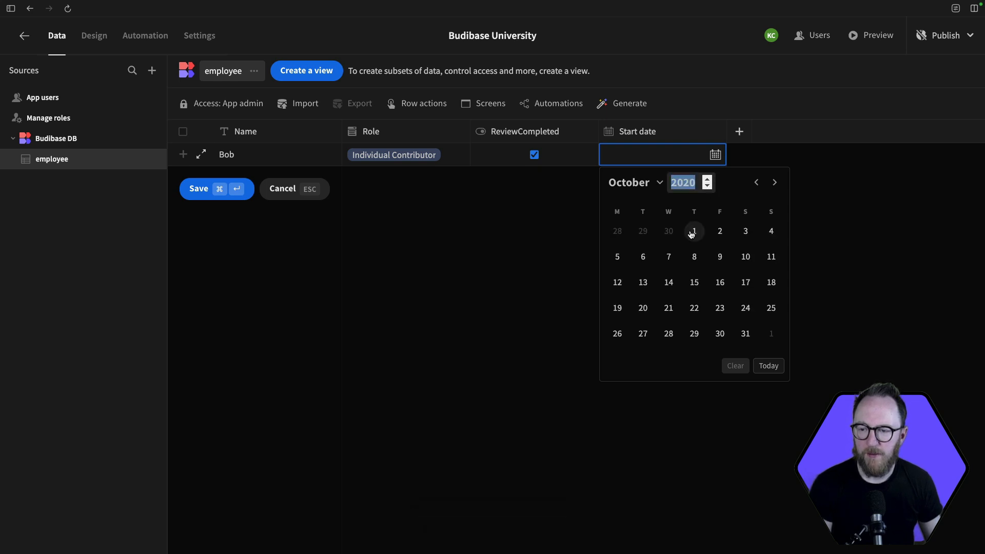
click(694, 231)
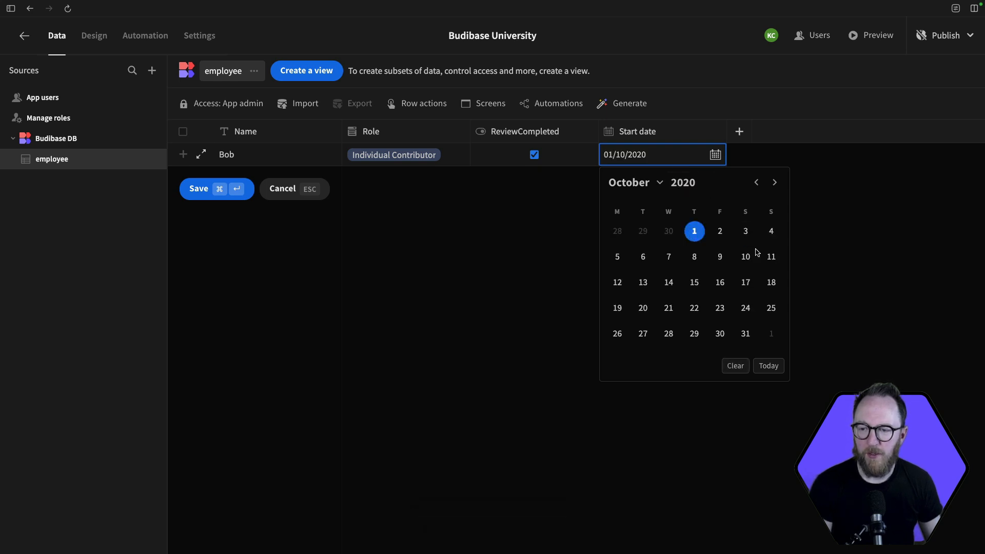
Step: Start a new column named Length of service and set its type to Formula
click(740, 131)
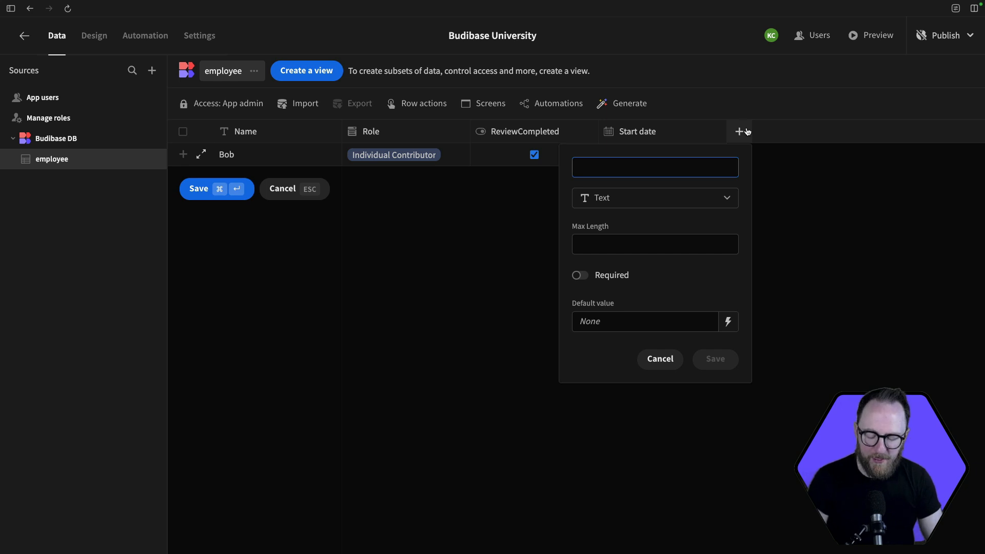
text(Length of sedr)
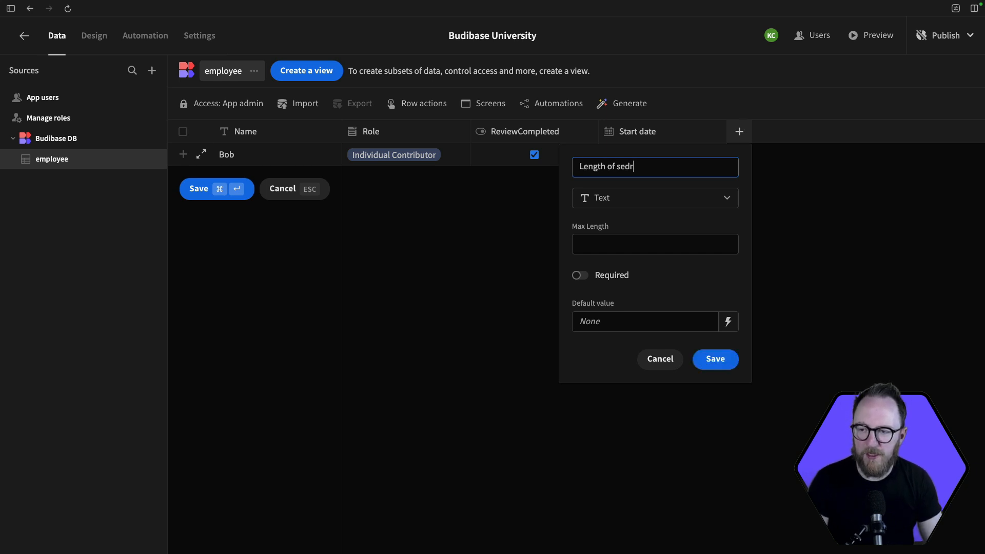
key(BackSpace)
key(BackSpace)
text(rvice)
click(655, 197)
scroll(641, 333, down, 3)
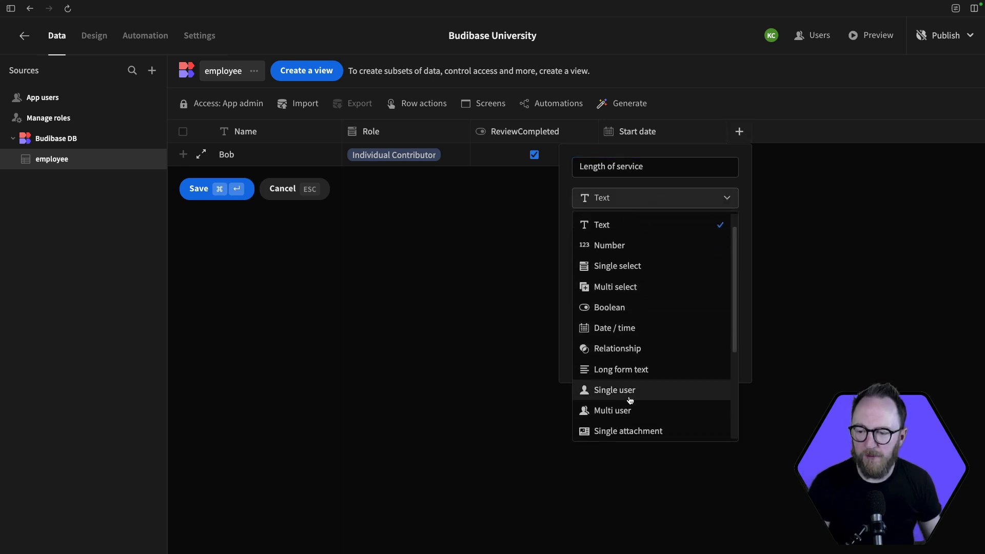
click(639, 420)
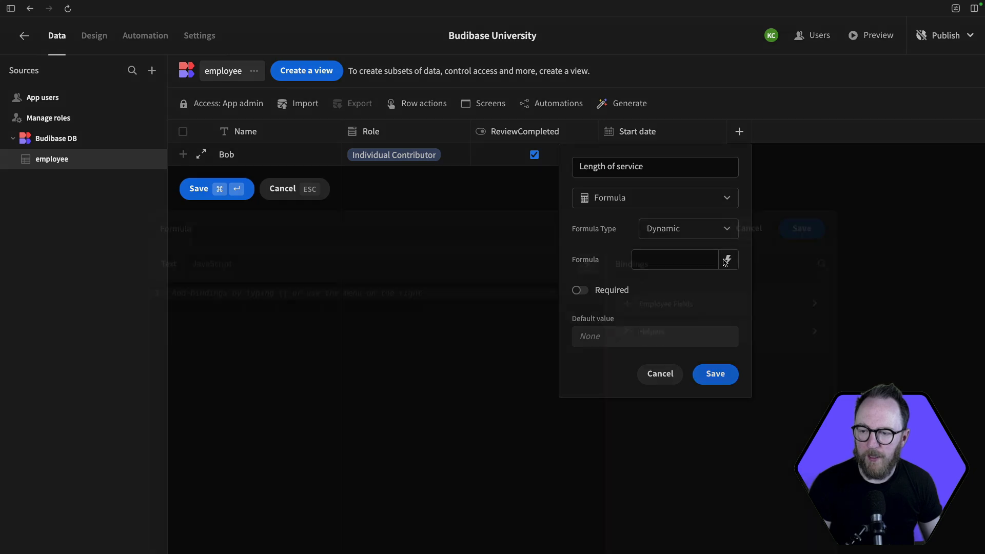
Step: Open the formula for editing as JavaScript and define the current date with const now = new Date()
click(728, 259)
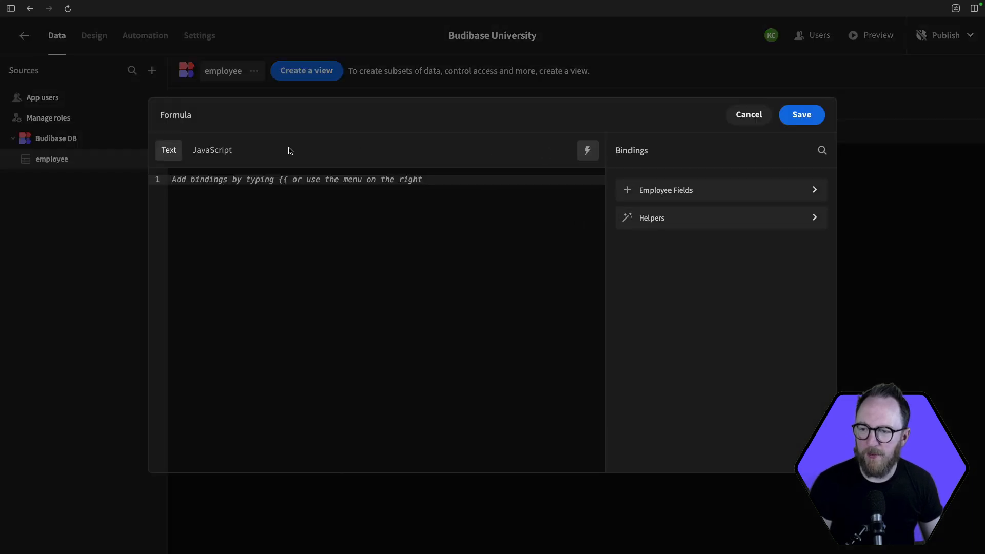
click(205, 150)
click(380, 205)
text(c)
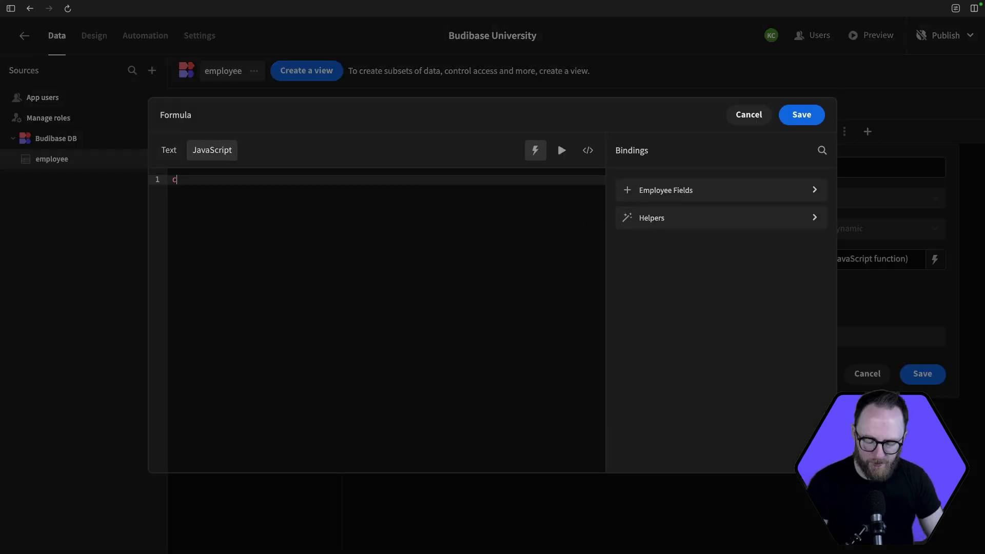
text(onst now = new Date())
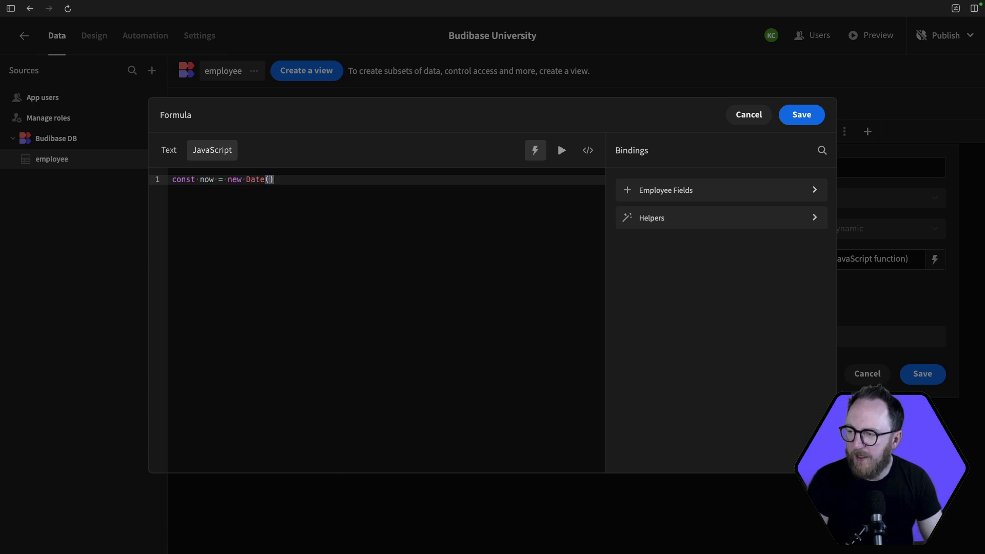
Step: Add a second line, const past = new Date($("Start date")), using the employee table's Start Date binding
key(Return)
text(c)
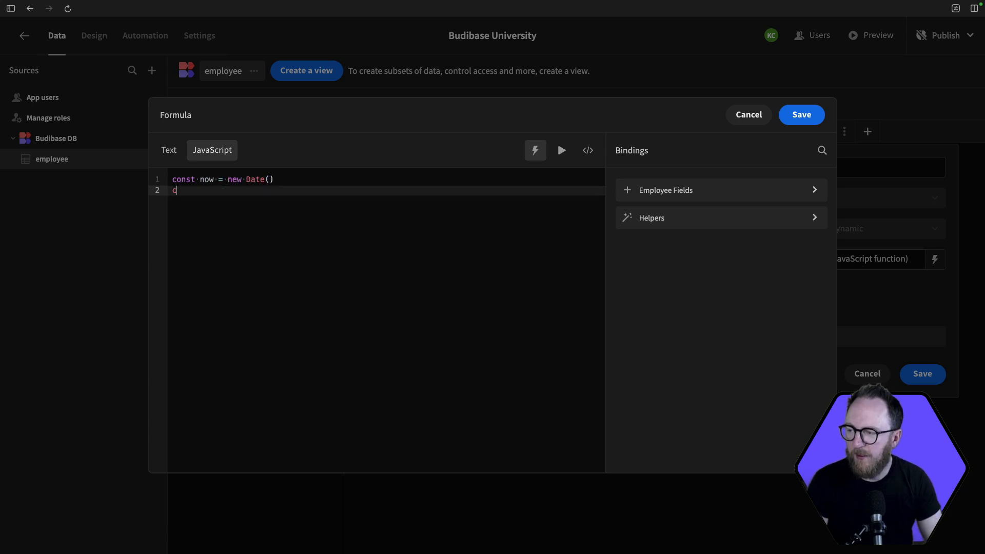
text(onst past = )
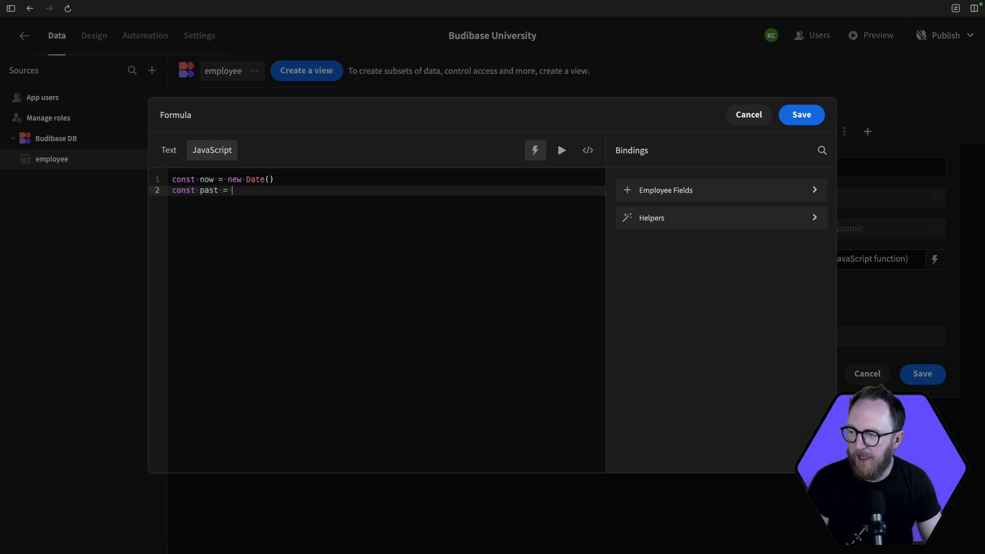
text(new Date())
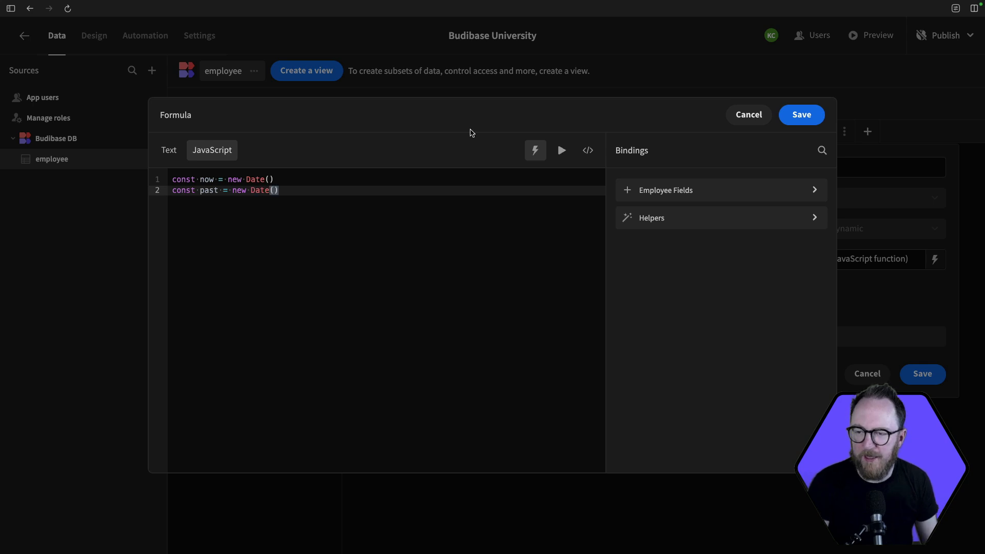
click(718, 191)
click(679, 269)
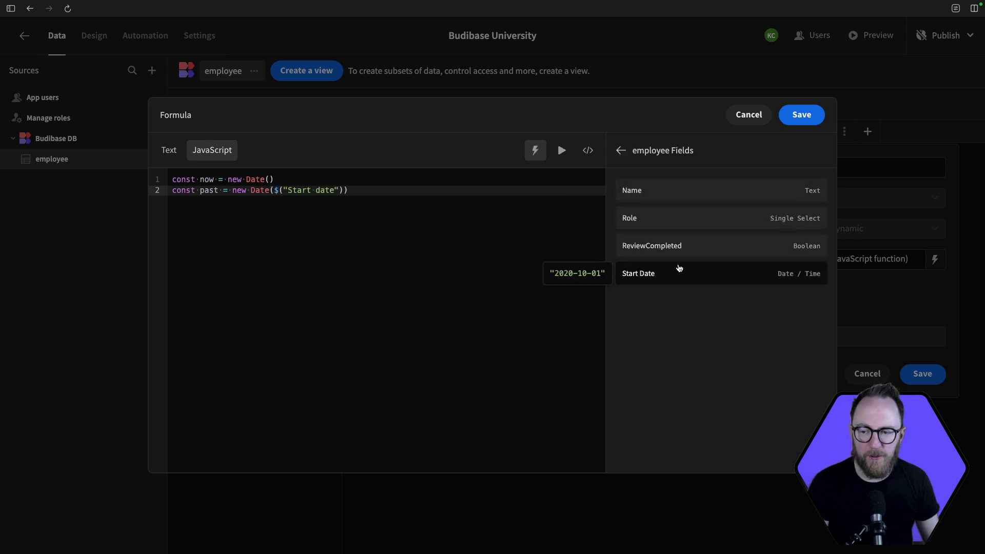
Step: After a blank line, add const yearsDiff = now.getFullYear() - past.getFullYear() to the formula
key(Return)
key(Return)
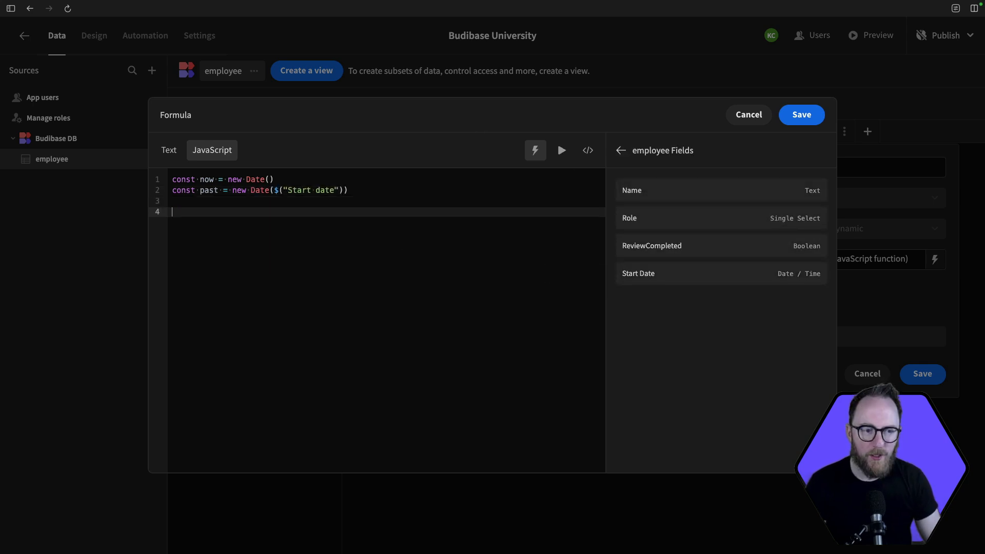
text(const yearsD)
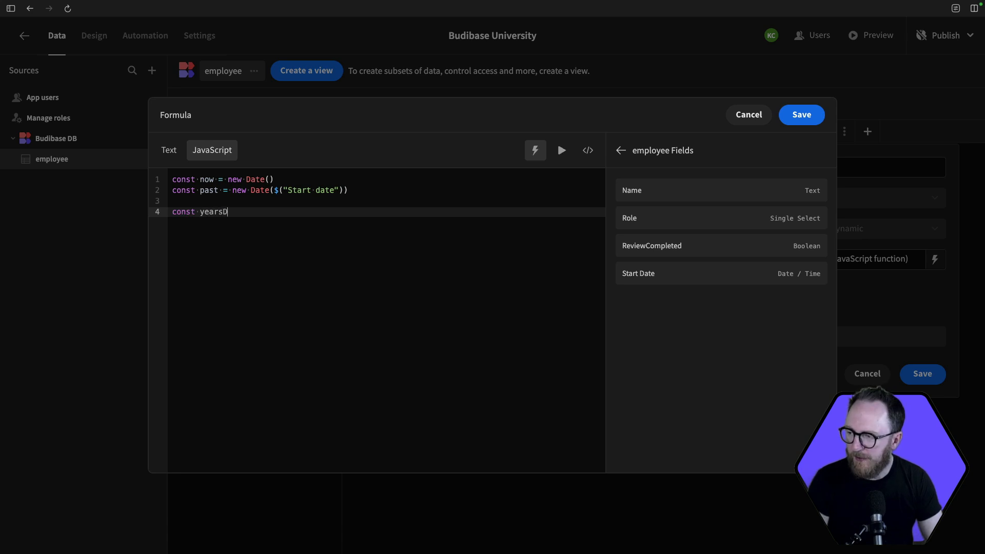
text(iff = )
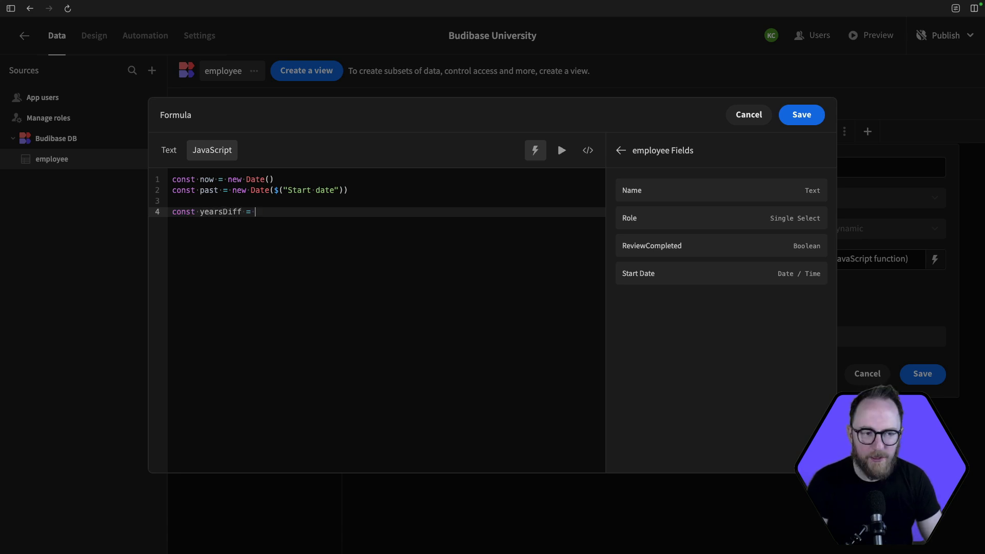
text(now - pa)
key(BackSpace)
key(BackSpace)
key(BackSpace)
key(BackSpace)
key(BackSpace)
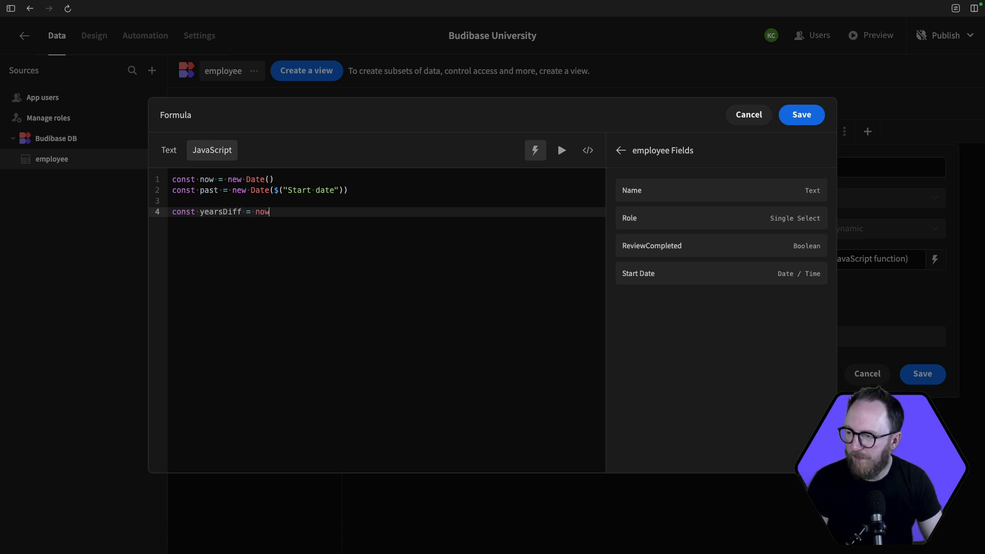
text(.getFullYear)
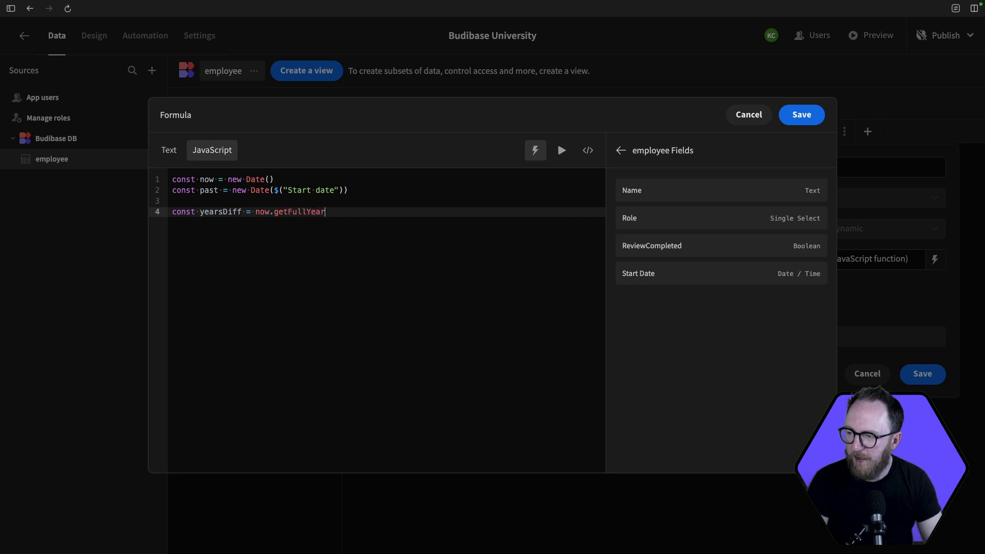
text(() - past.)
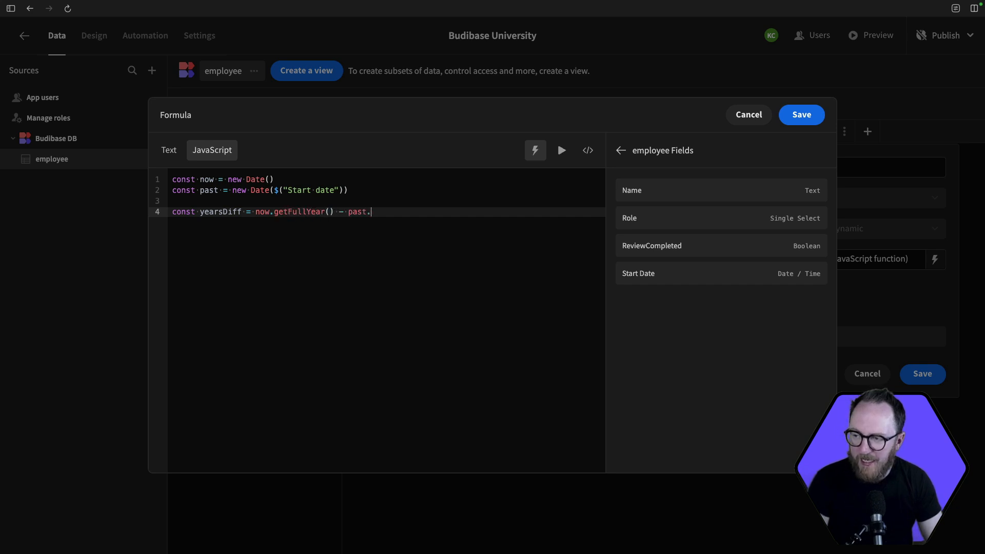
text(getFullYear())
Step: Add the line const monthsDiff = now.getMonth() - past.getMonth() below the yearsDiff line
key(Return)
text(const m)
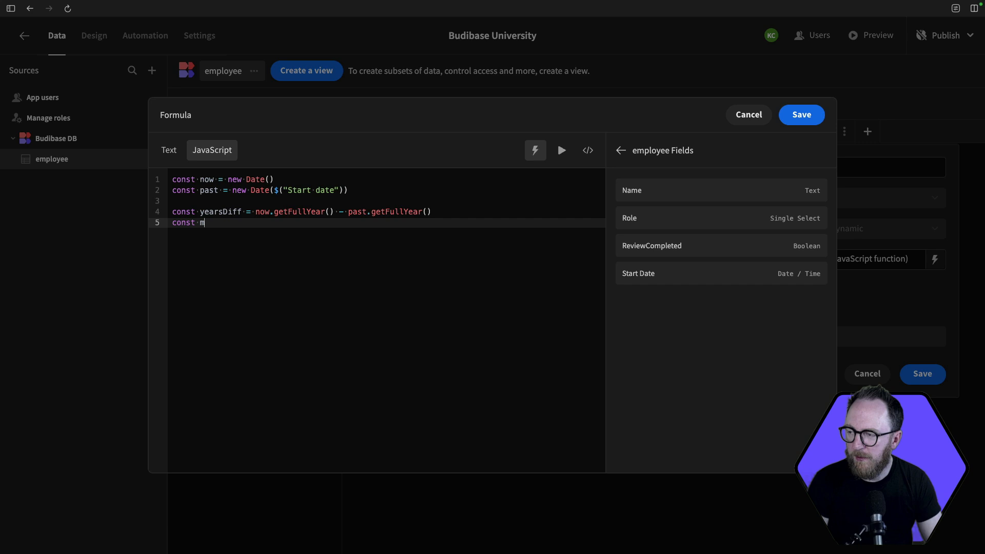
text(onthsDiff )
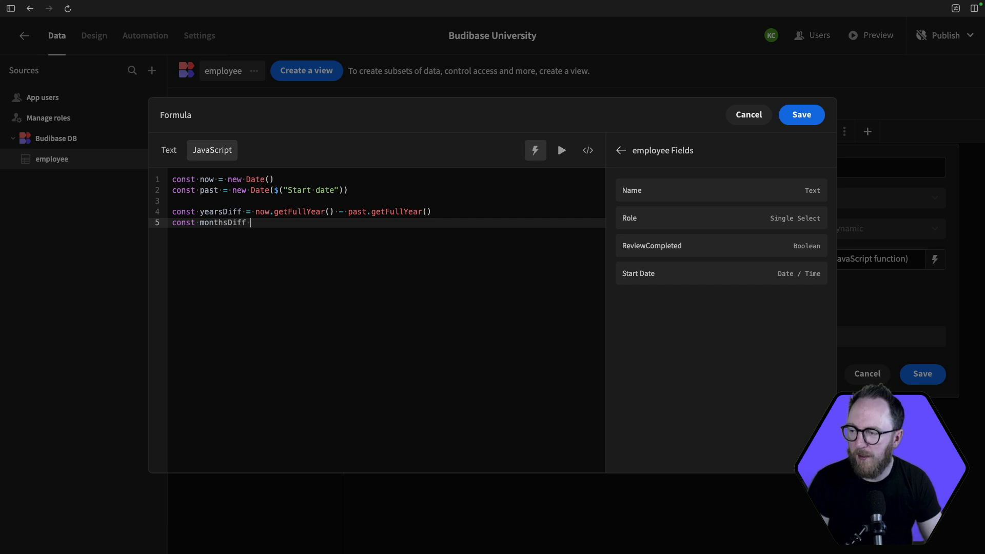
text(= noew)
key(BackSpace)
key(BackSpace)
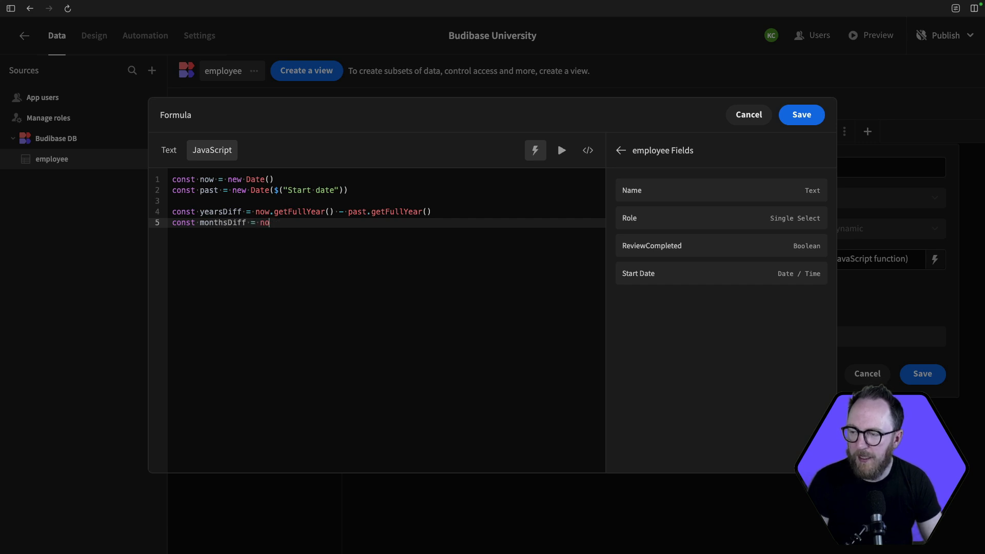
text(w.getMonth() - )
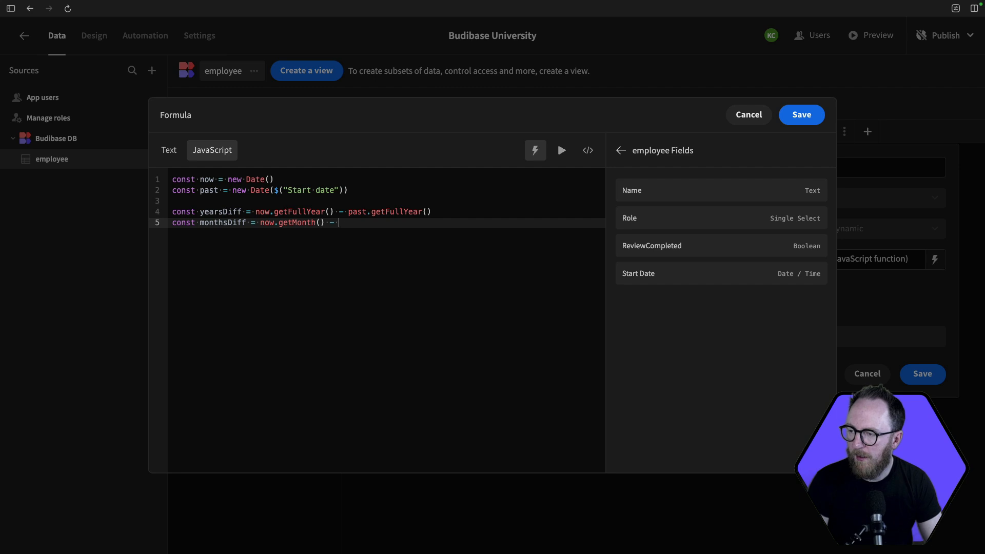
text(past.getMont())
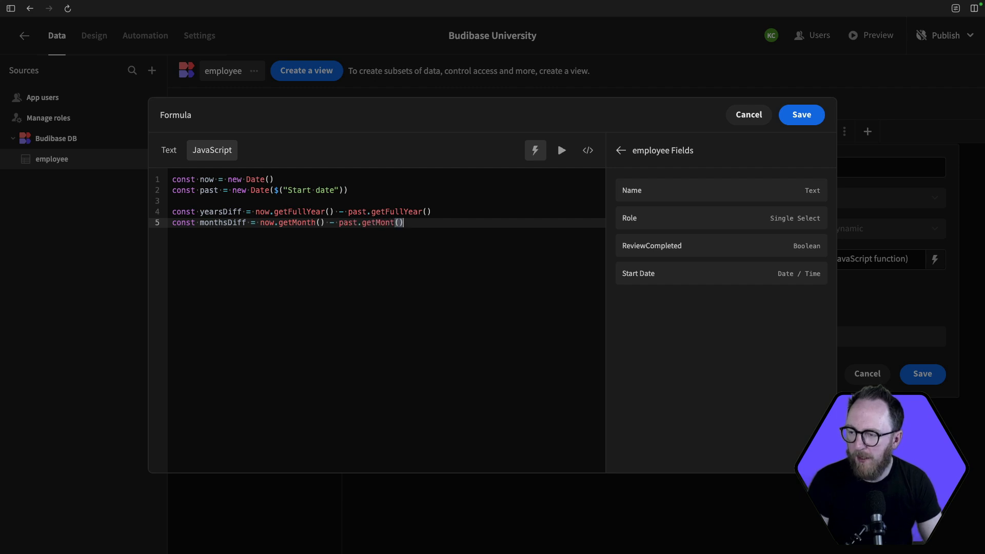
key(Left)
key(Left)
text(h)
key(End)
Step: Finish the formula with return yearsDiff * 12 + monthsDiff, and save the Length of service column
key(Return)
key(Return)
text(return)
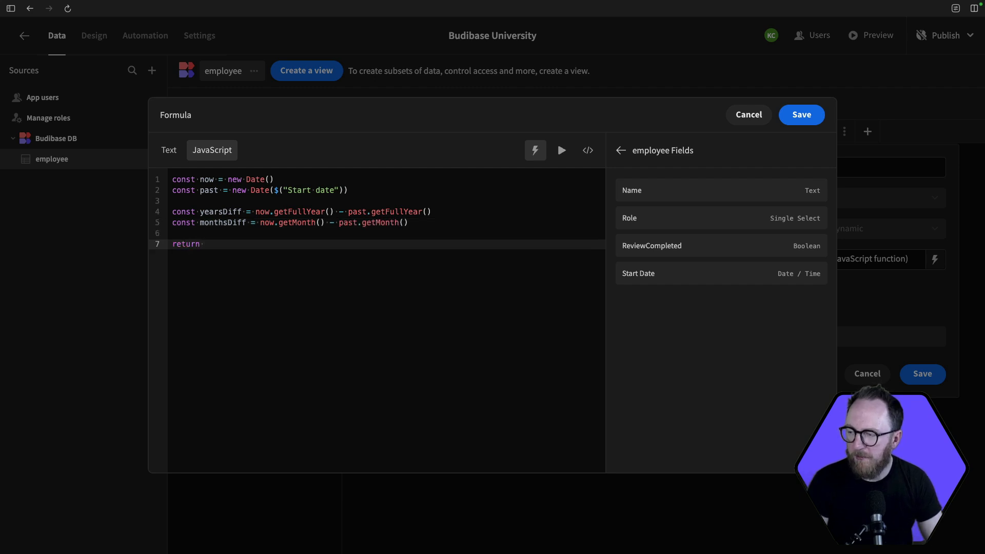
text( years)
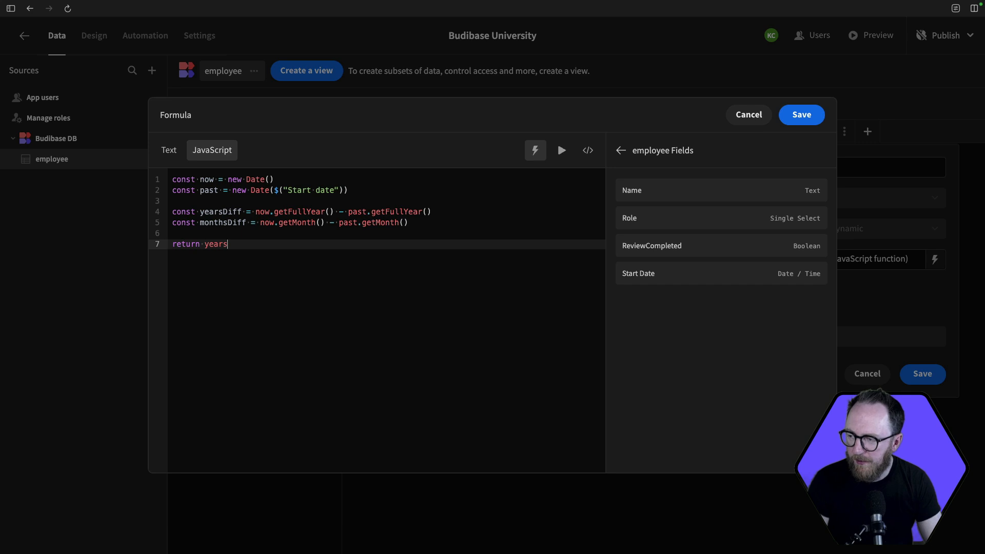
text(Diff * 12)
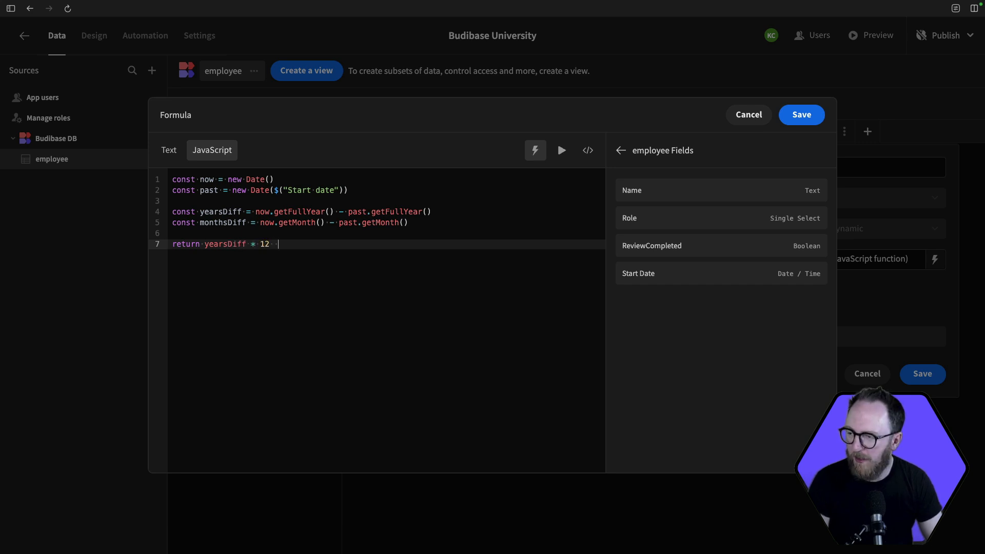
text( + month)
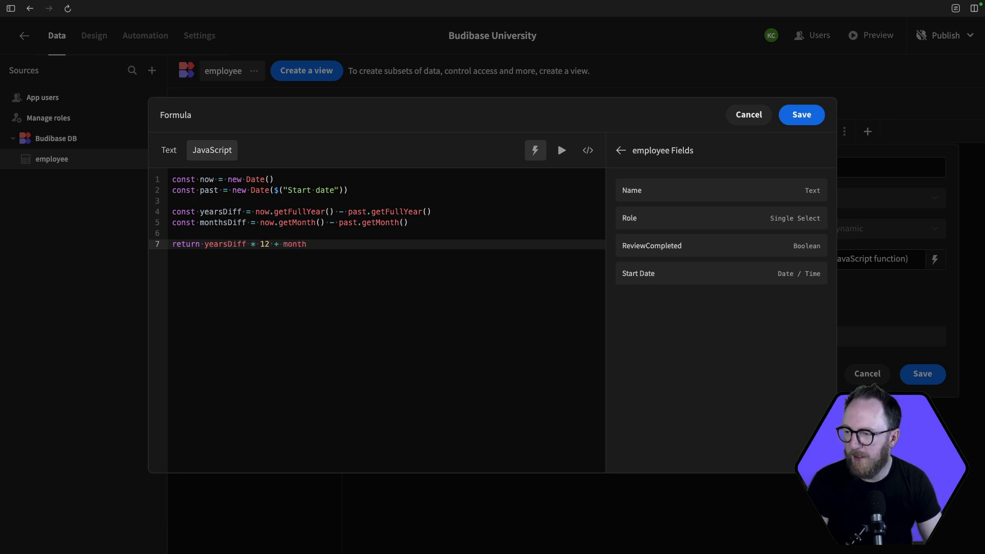
text(sDi)
click(922, 374)
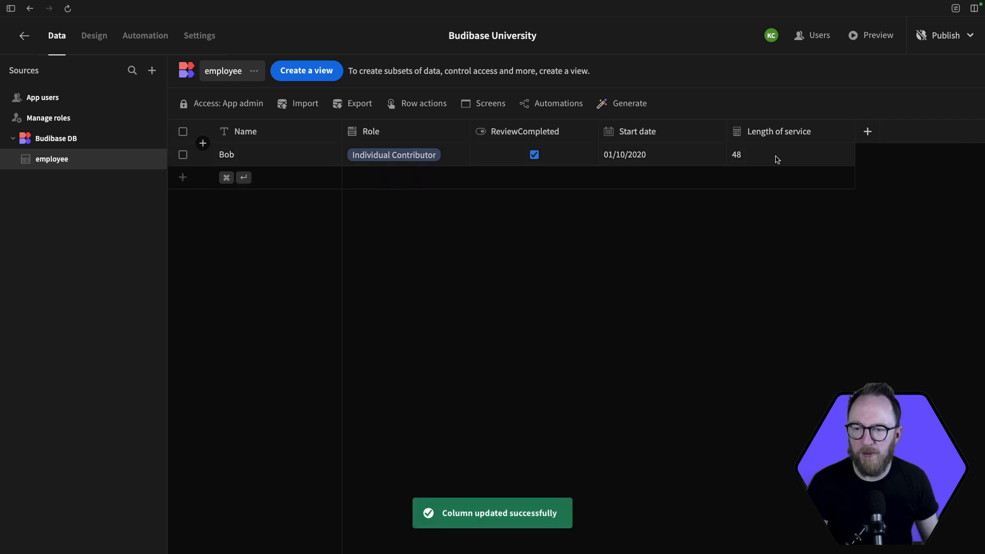
Step: Change the existing employee row's Start date to 7 October 2021
click(632, 153)
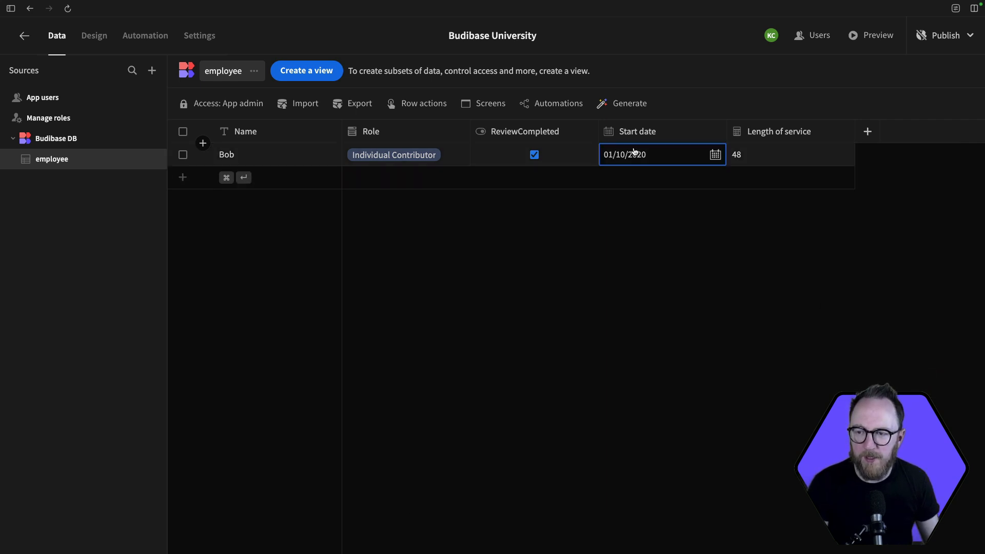
click(713, 154)
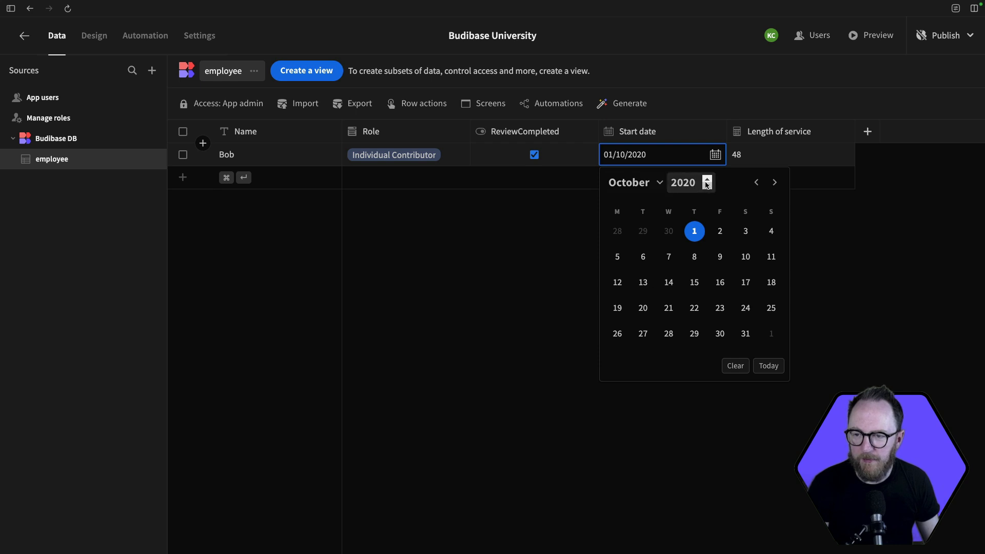
click(706, 180)
click(694, 256)
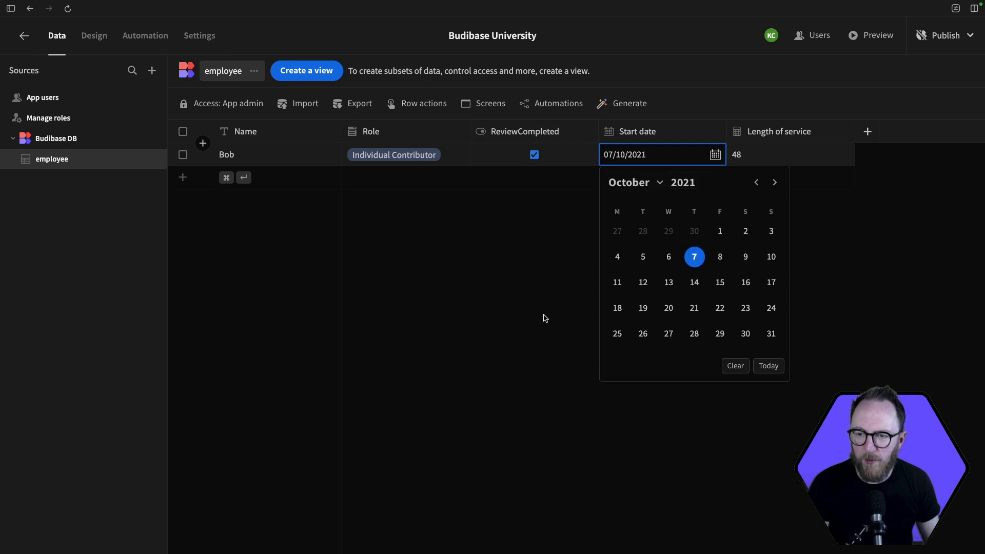
click(497, 314)
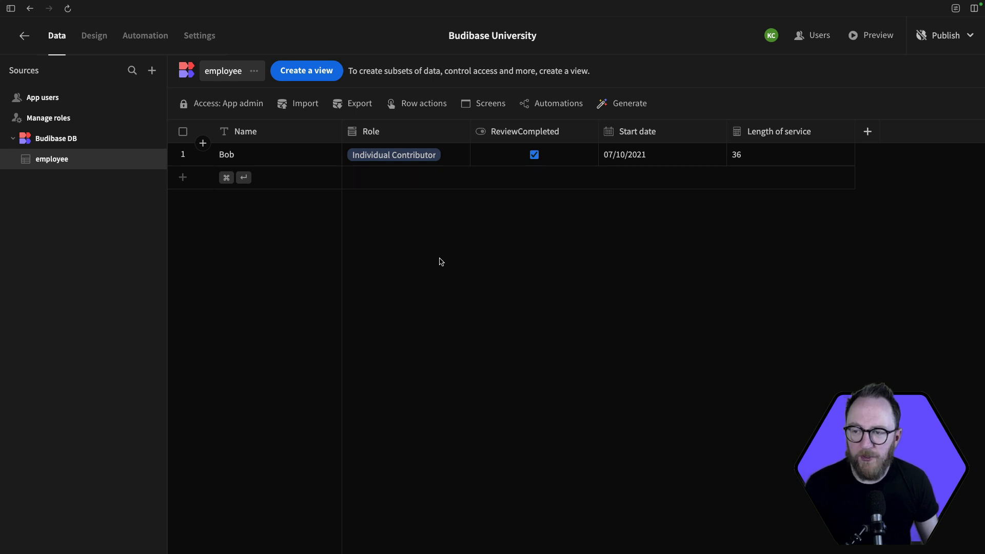
Step: Generate a form screen of type Create a new row from the employee table, and preview the app before closing the preview
click(638, 104)
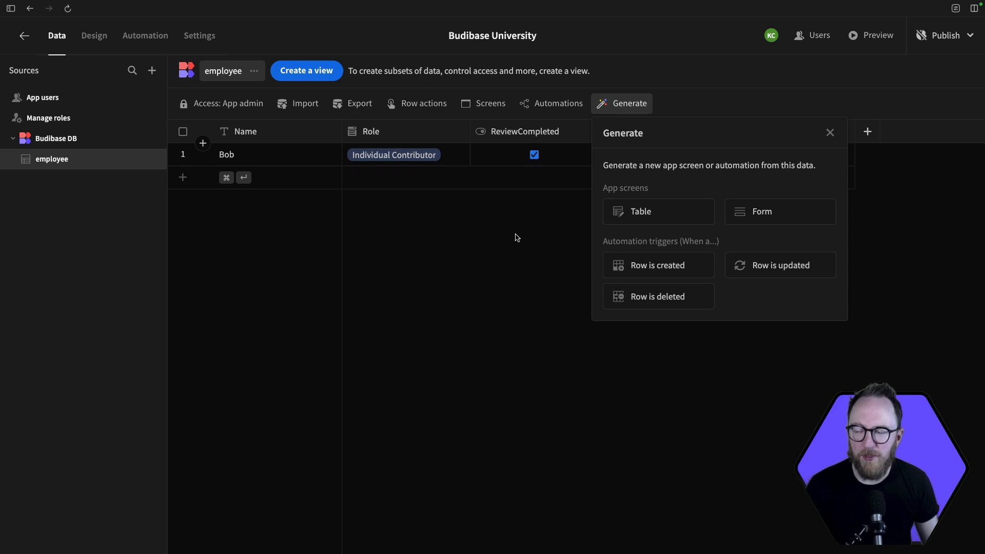
click(758, 222)
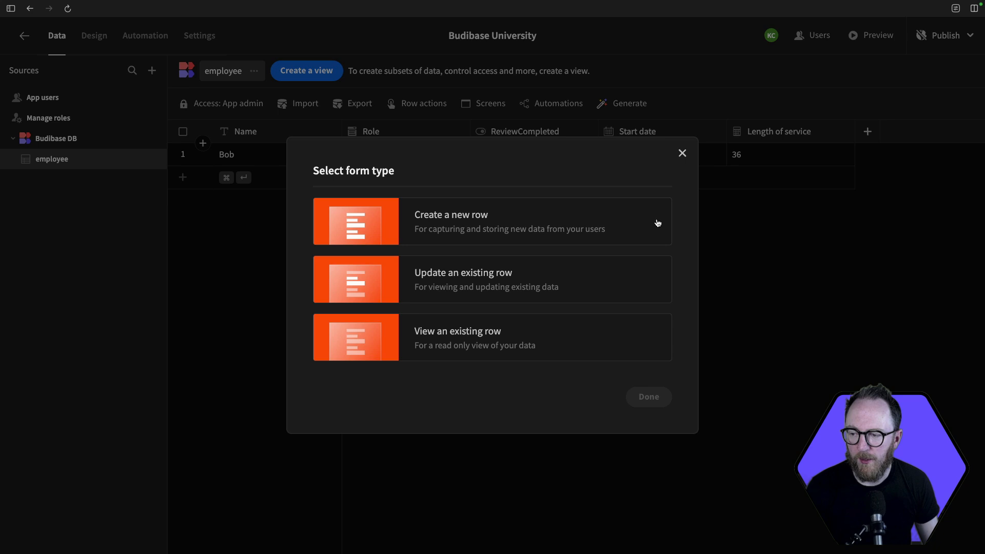
click(491, 221)
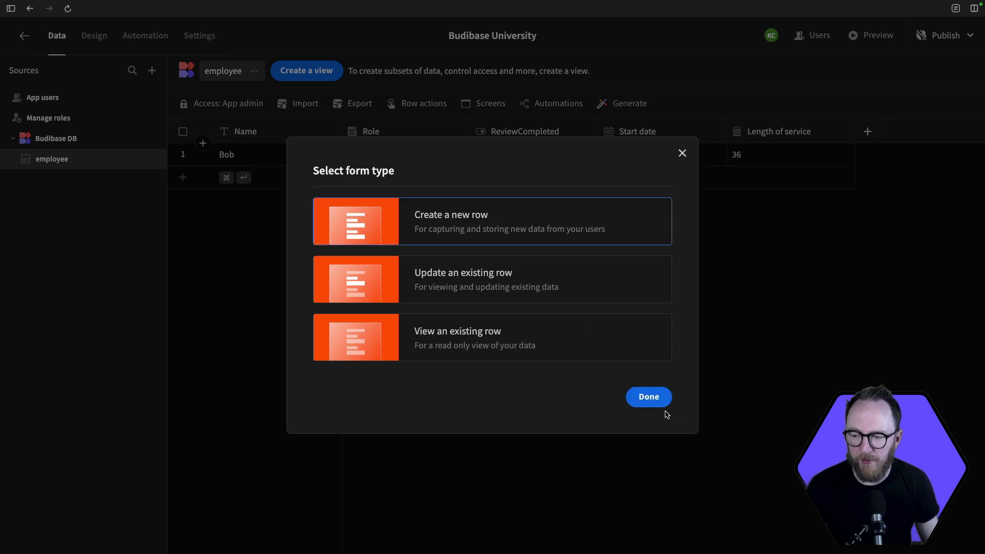
click(644, 400)
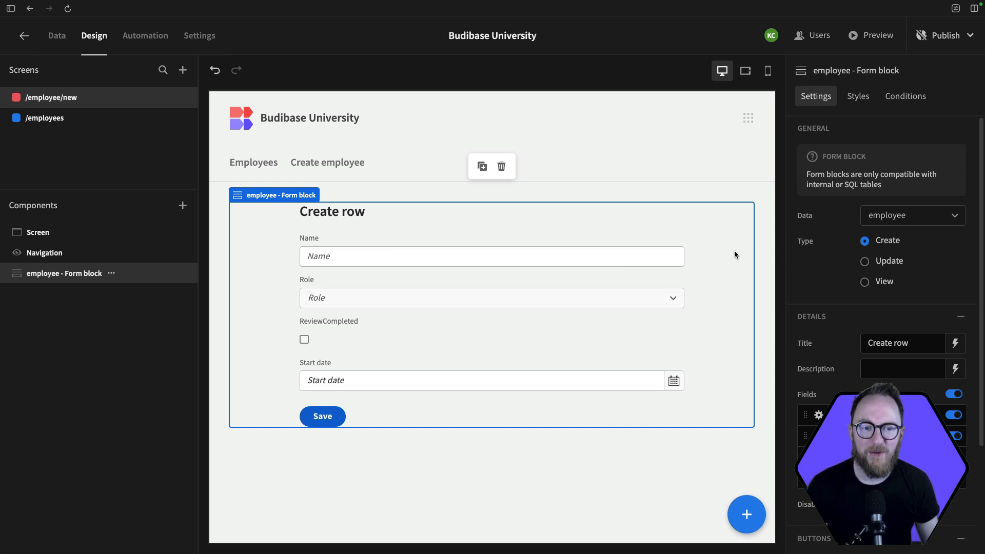
click(870, 36)
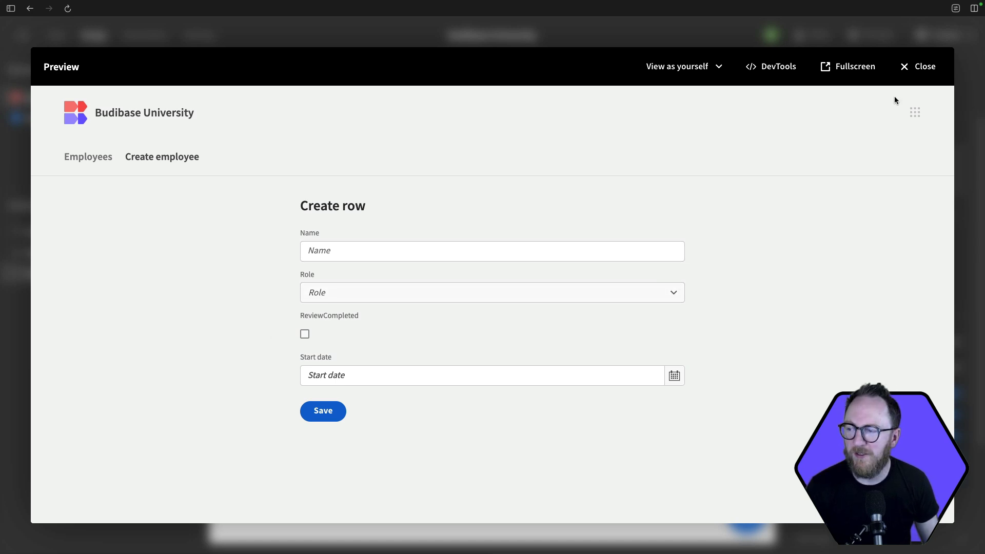
click(928, 75)
Step: Generate an automation from the employee table that triggers when a row is created
click(78, 161)
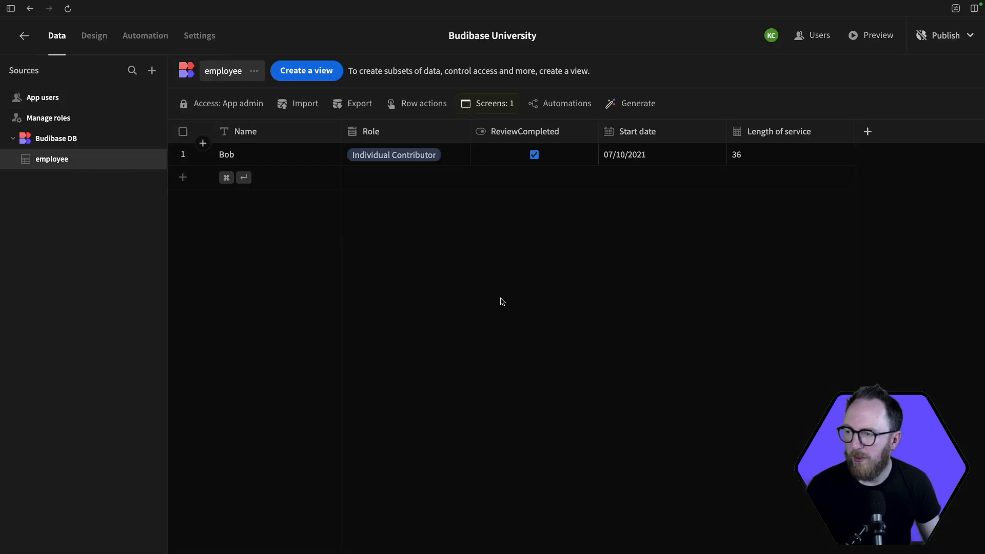
click(559, 108)
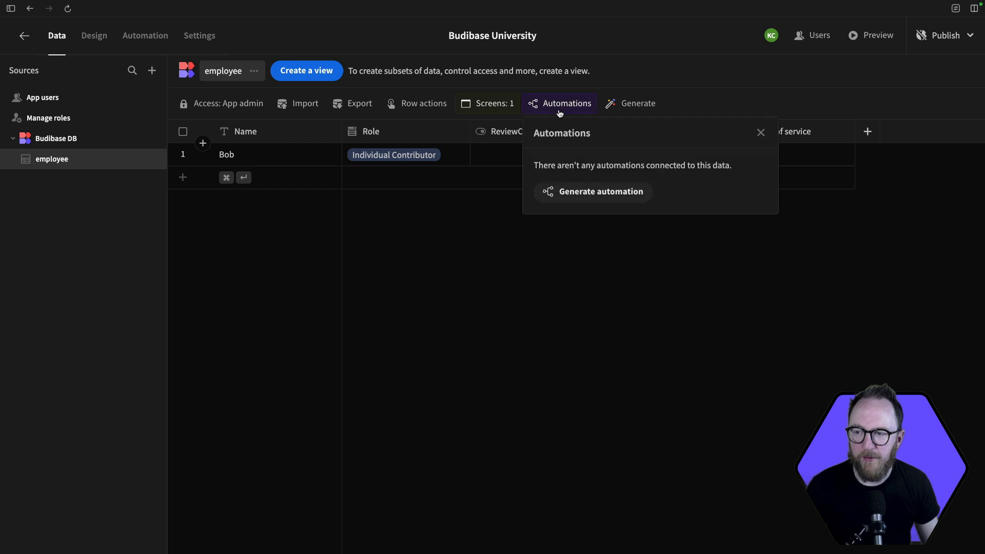
click(601, 197)
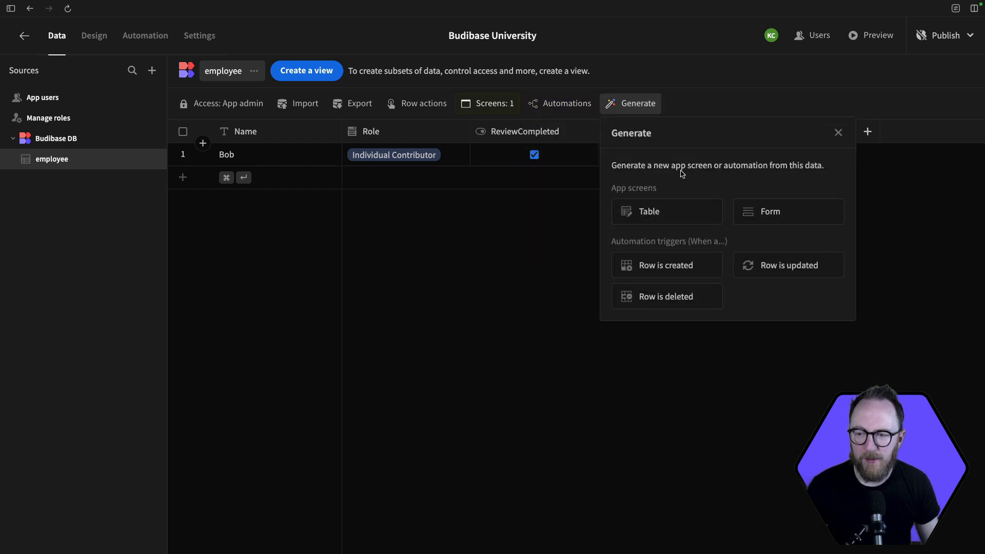
click(651, 271)
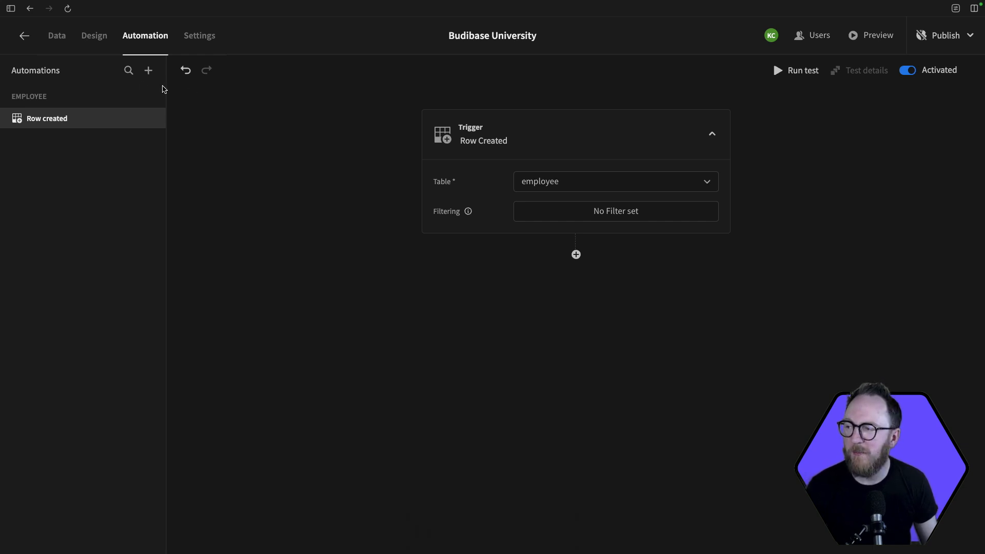
Step: Add the sample data as a data source and browse its Expenses, Inventory and Jobs tables
click(53, 42)
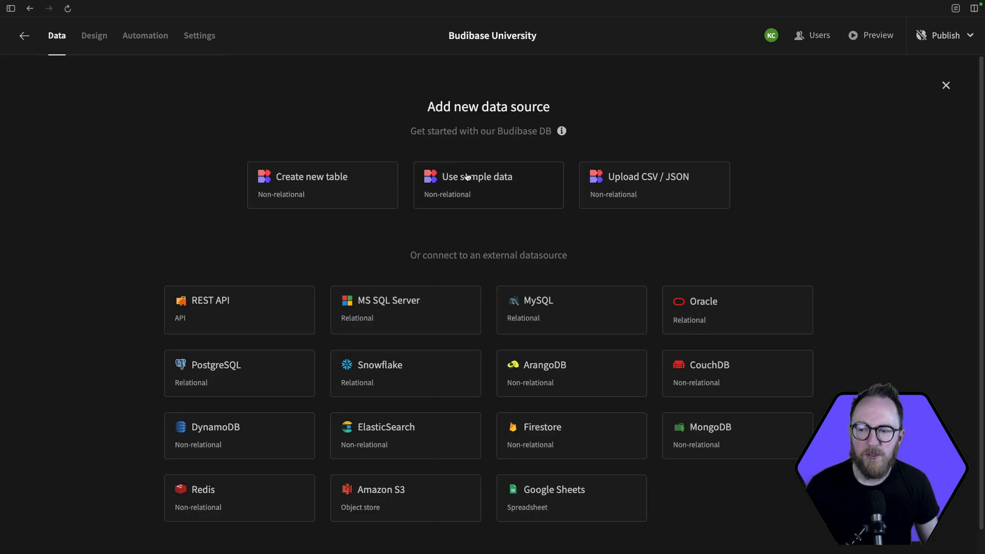
click(464, 179)
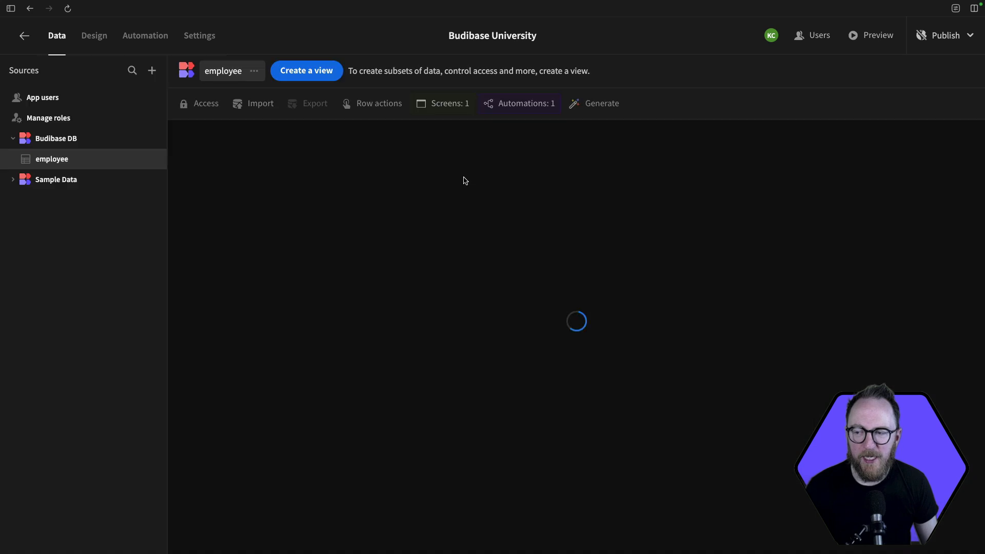
click(51, 220)
click(57, 241)
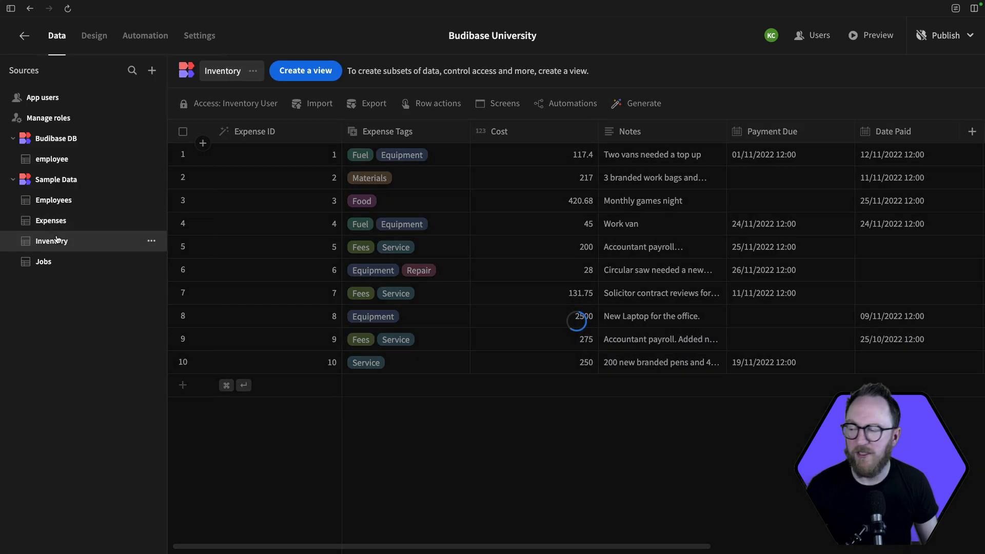
click(43, 262)
scroll(709, 299, right, 1)
scroll(708, 299, right, 5)
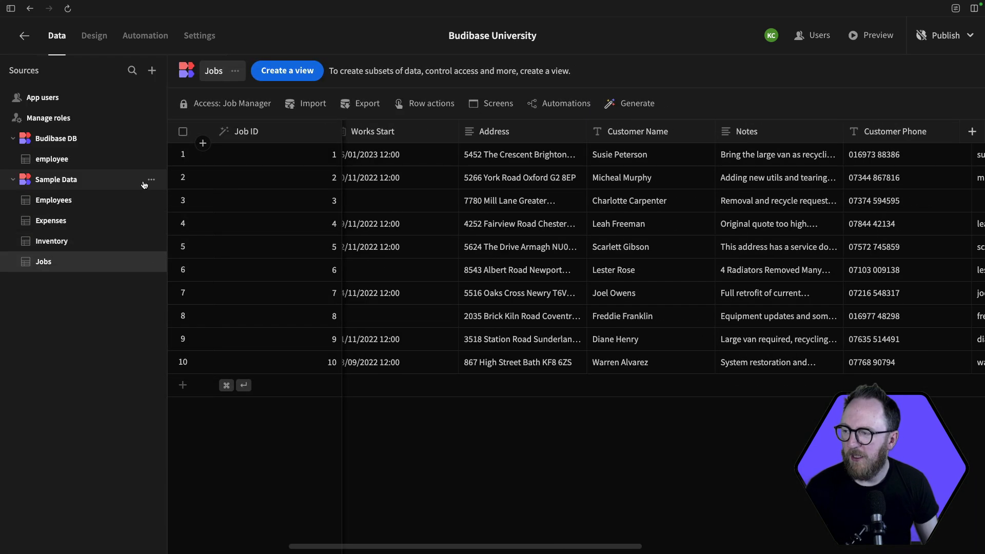
click(152, 70)
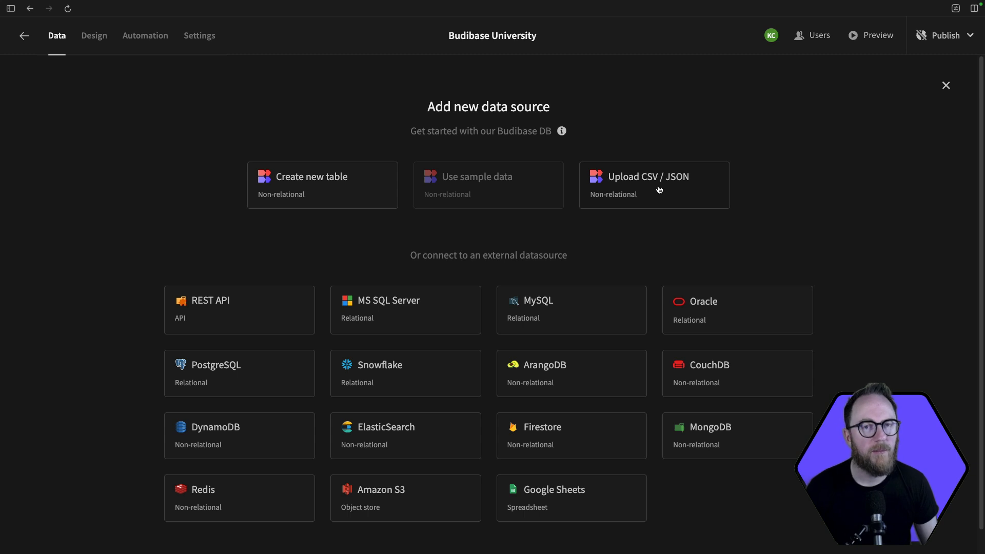
click(947, 86)
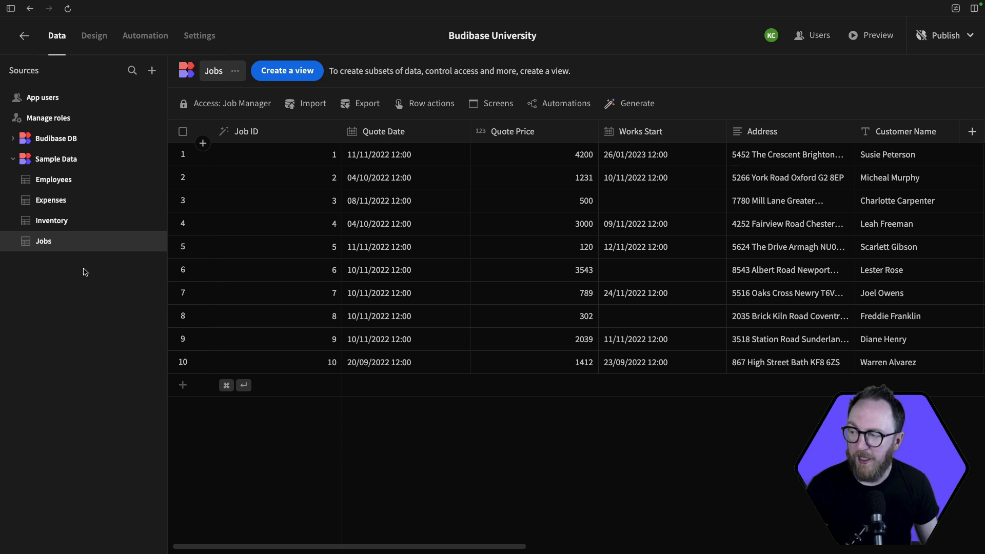
Step: Create a row action named Approve on the Jobs table and review the steps available for its automation
click(421, 104)
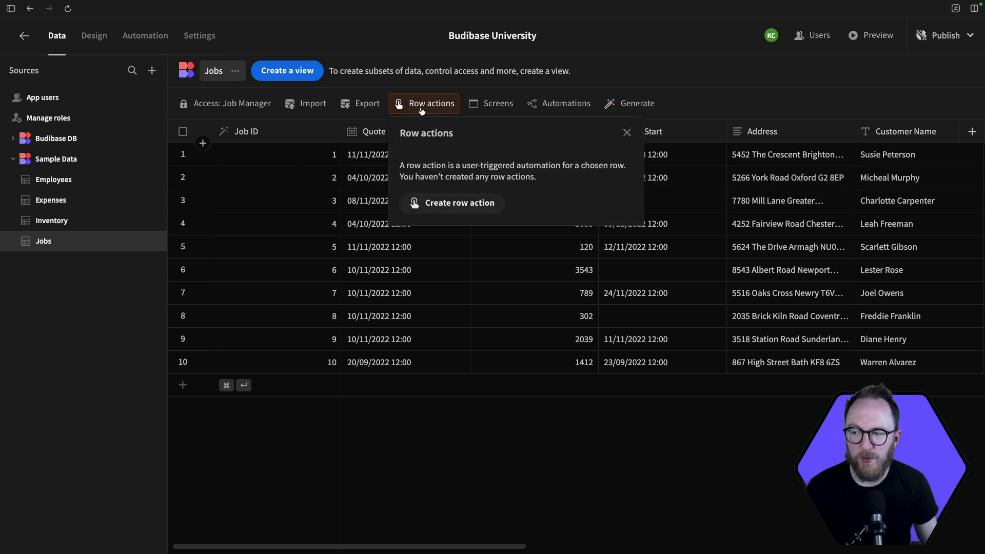
click(450, 208)
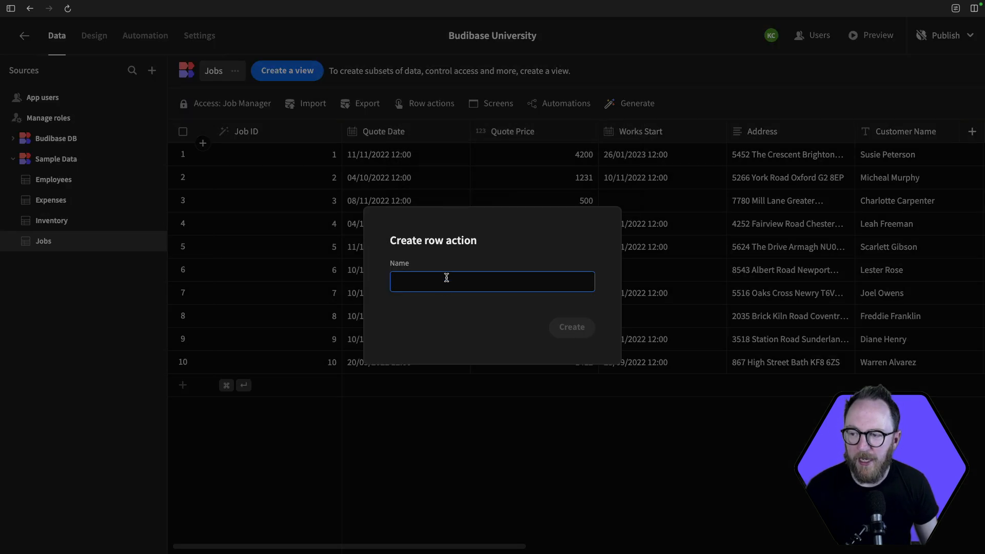
text(Ap)
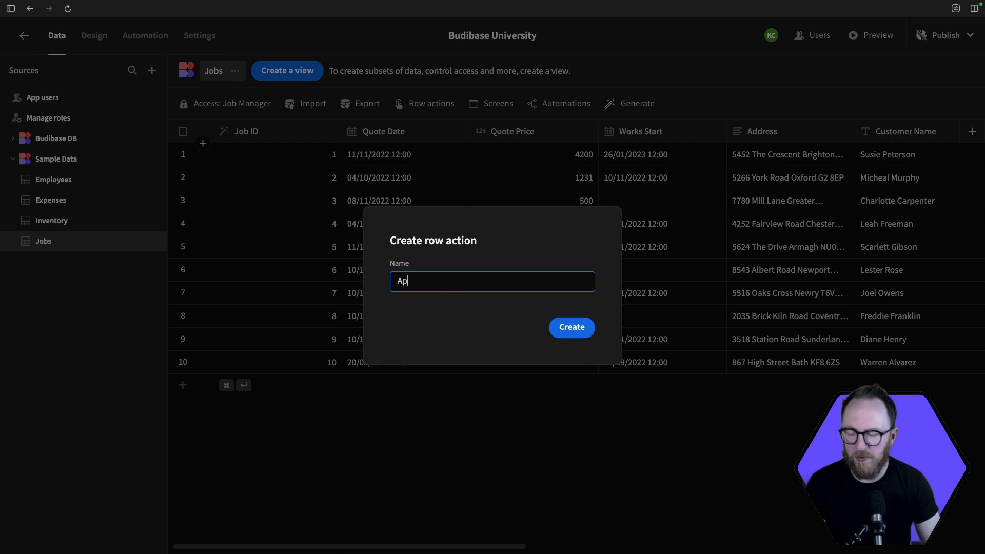
text(prove)
click(570, 328)
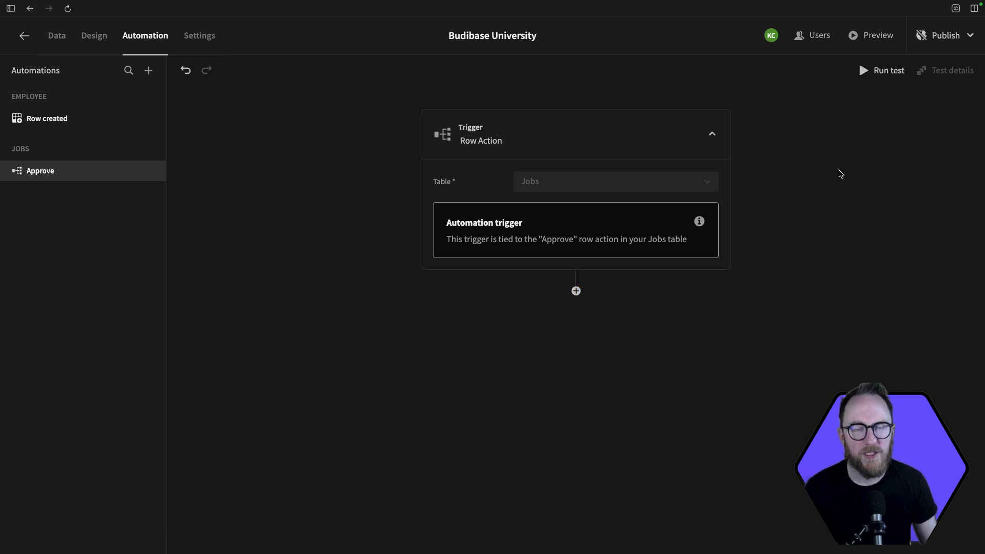
click(576, 290)
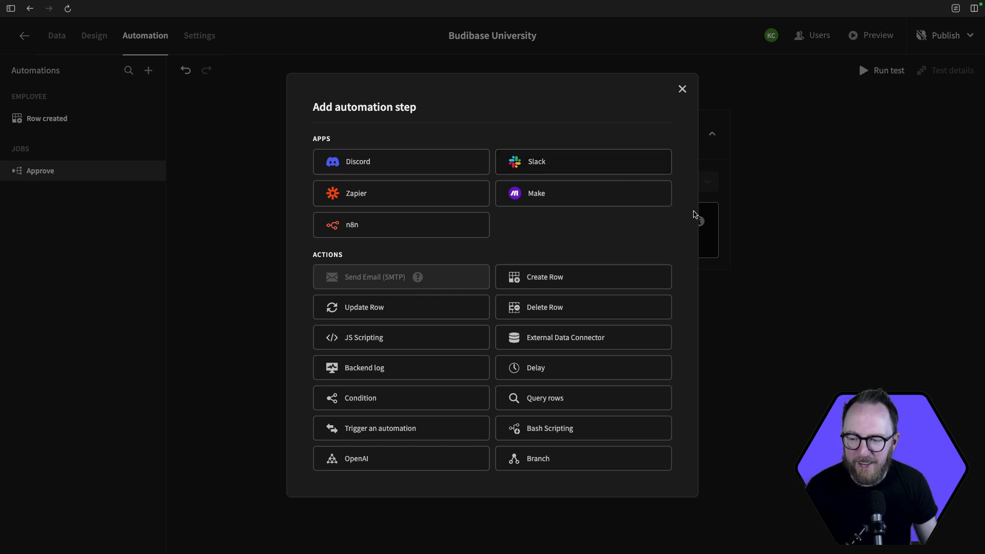
click(683, 90)
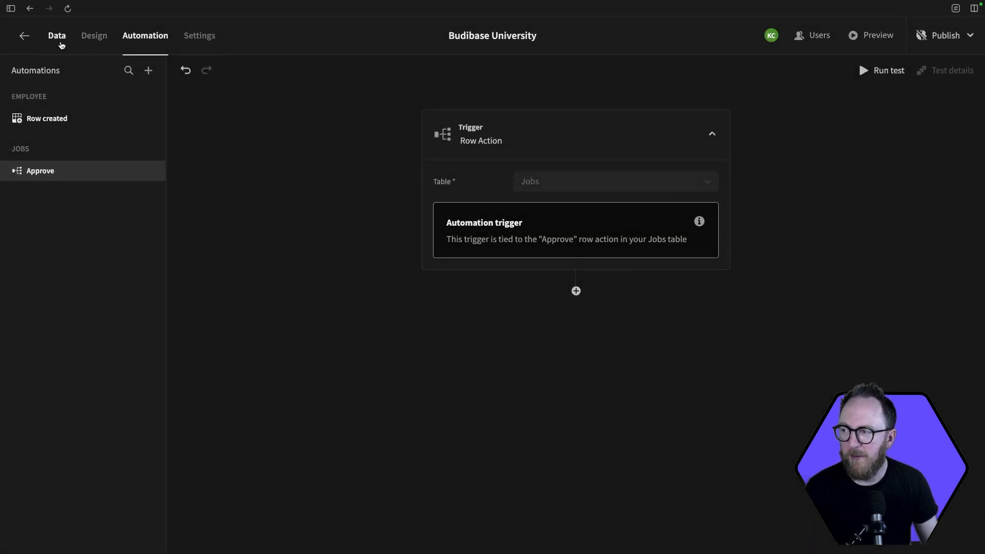
Step: Create a row action named Approve on the employee table
click(61, 45)
click(424, 104)
click(441, 195)
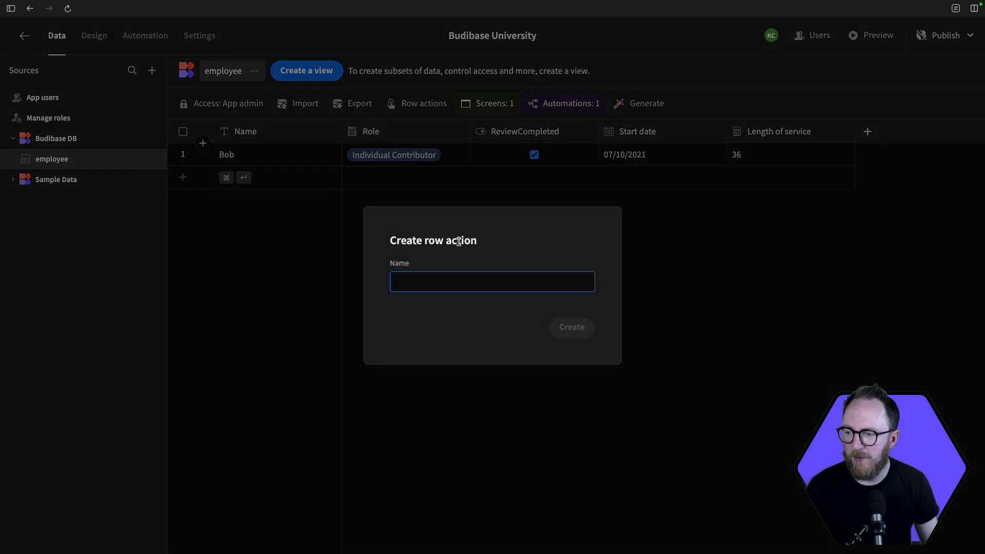
text(Approve)
click(574, 329)
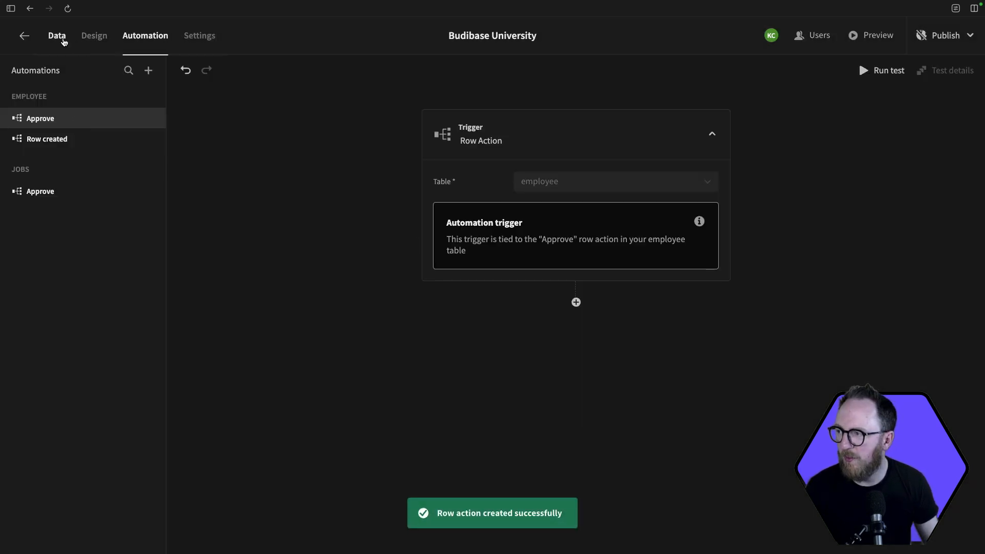
Step: Add a second row action named Review to the employee table
click(64, 42)
click(450, 105)
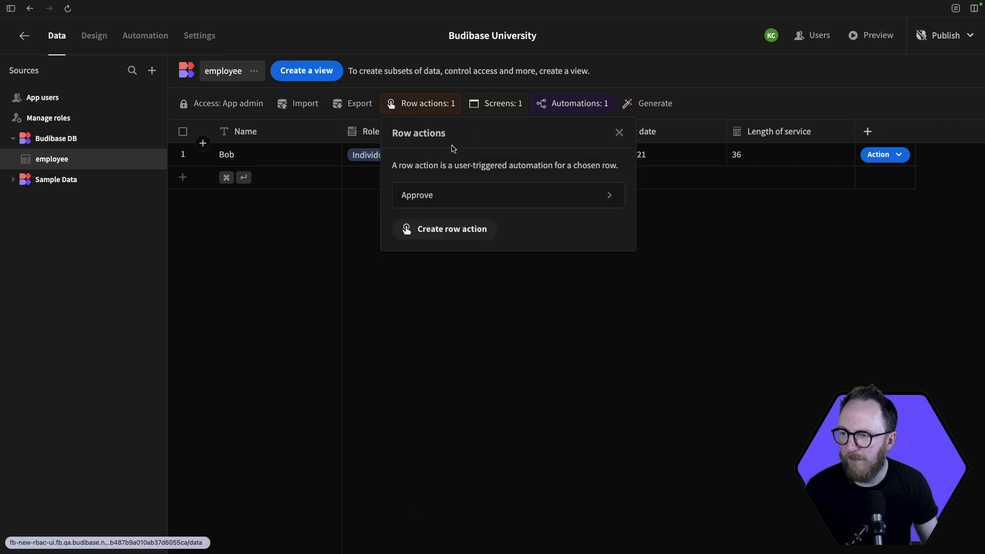
click(472, 229)
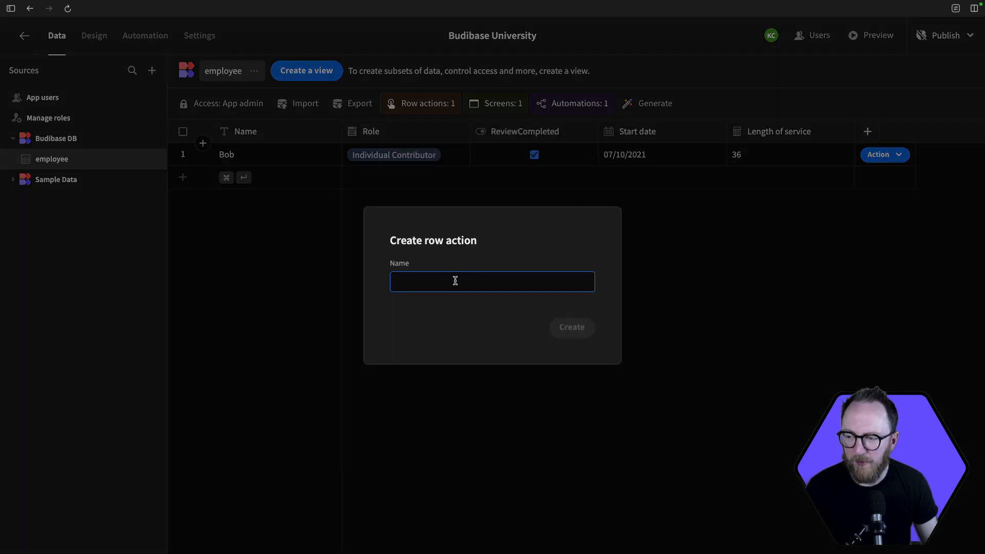
text(Review)
key(Return)
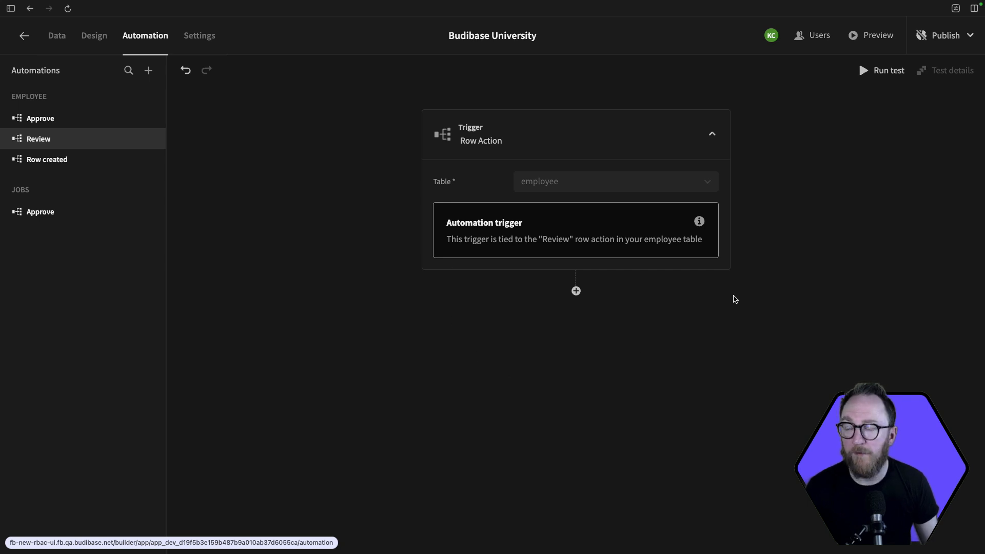
Step: Check the actions offered on the existing row of the employee table
click(57, 36)
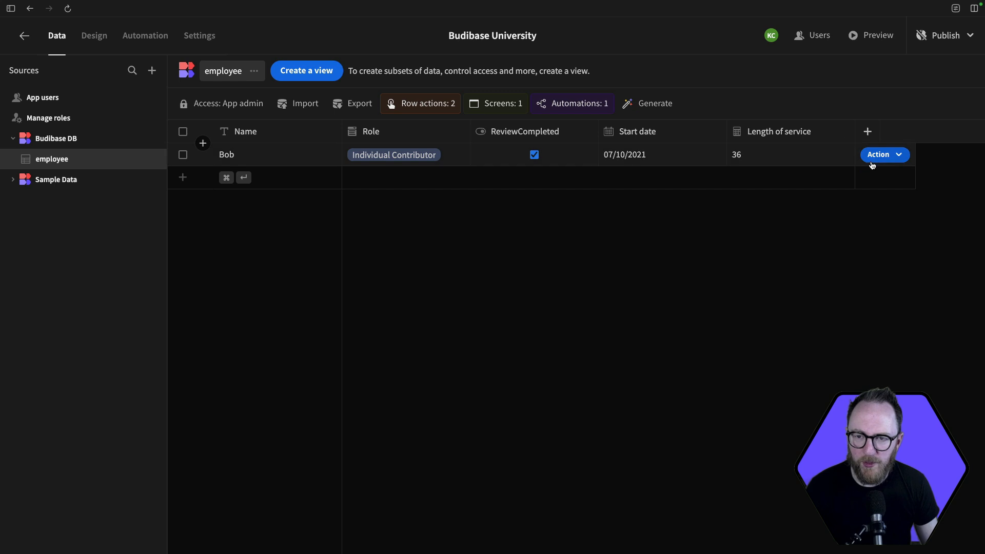
click(893, 158)
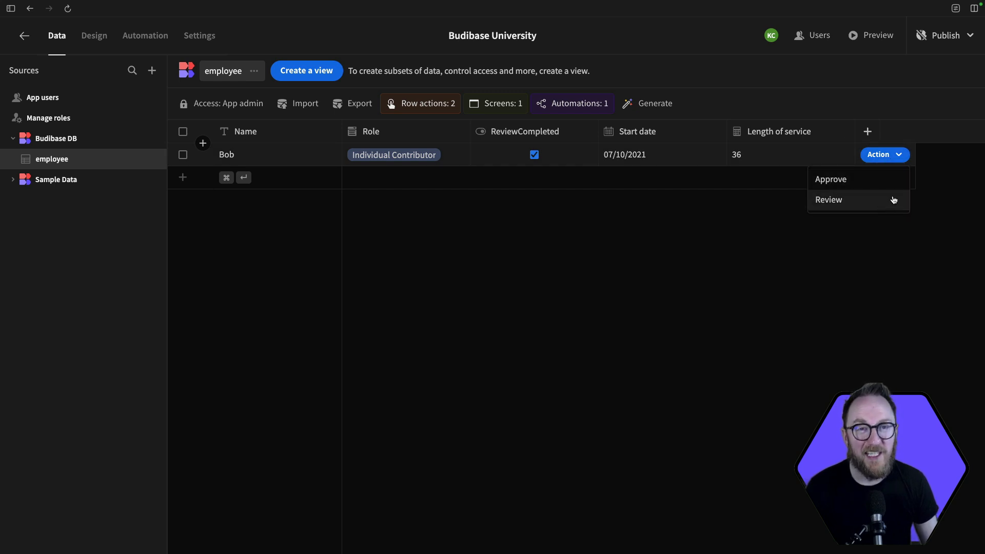
click(859, 270)
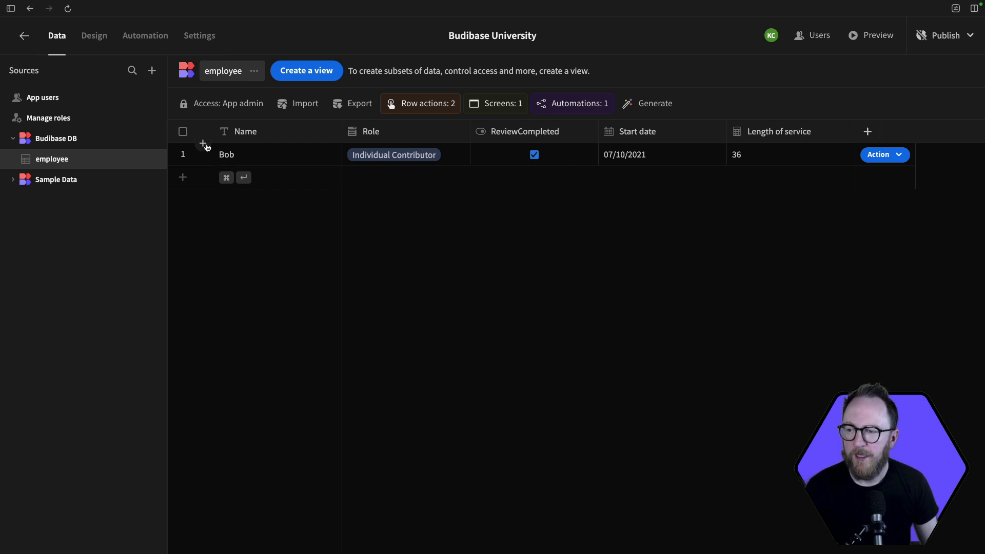
Step: Create a view of the employee table named Unreviewed
click(292, 72)
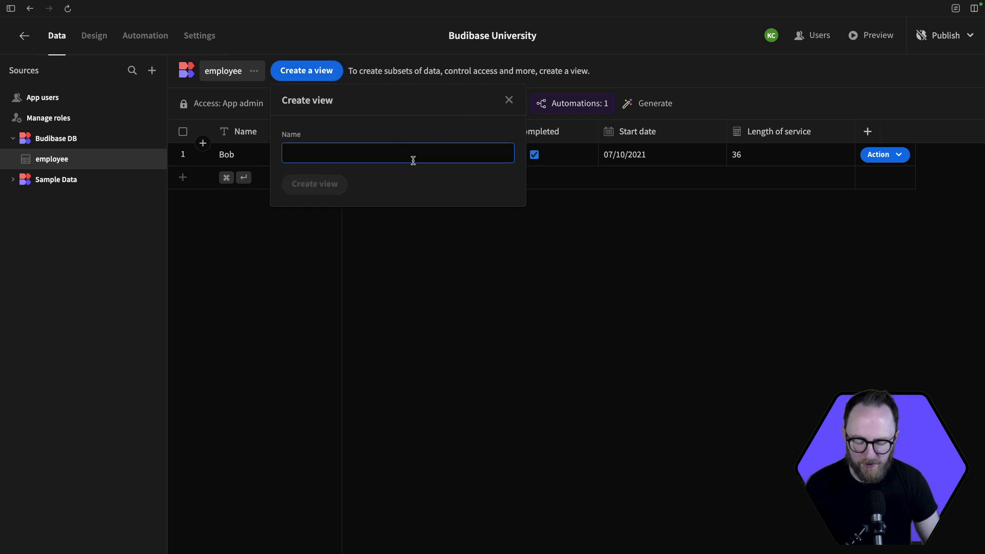
text(Unrev)
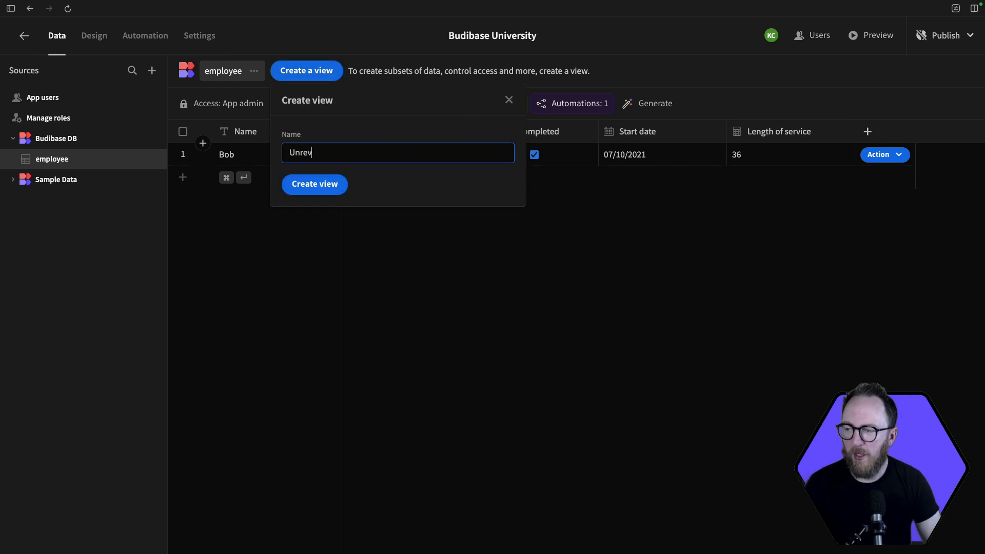
text(iewed)
click(311, 185)
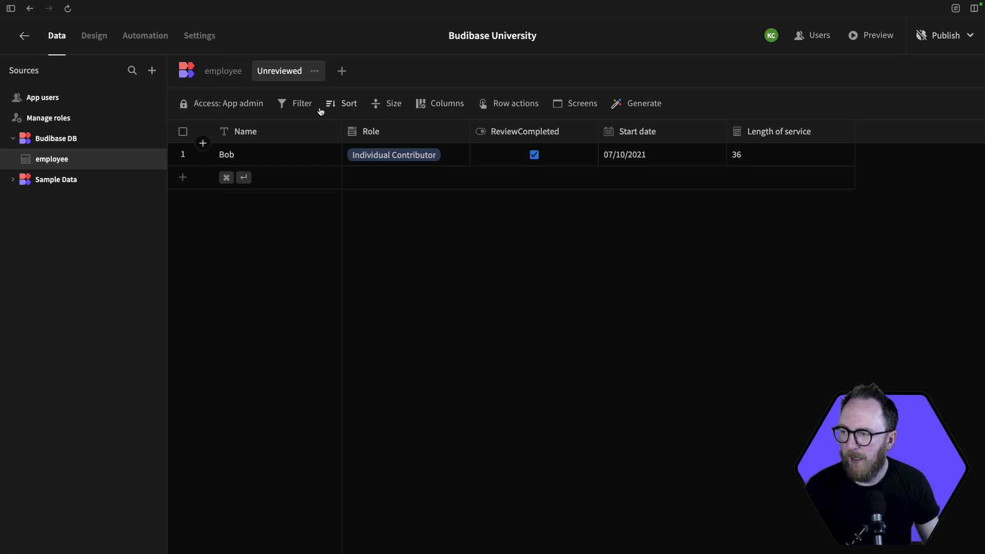
Step: Filter the Unreviewed view to rows where ReviewCompleted equals false, and save the filter
click(301, 104)
click(215, 156)
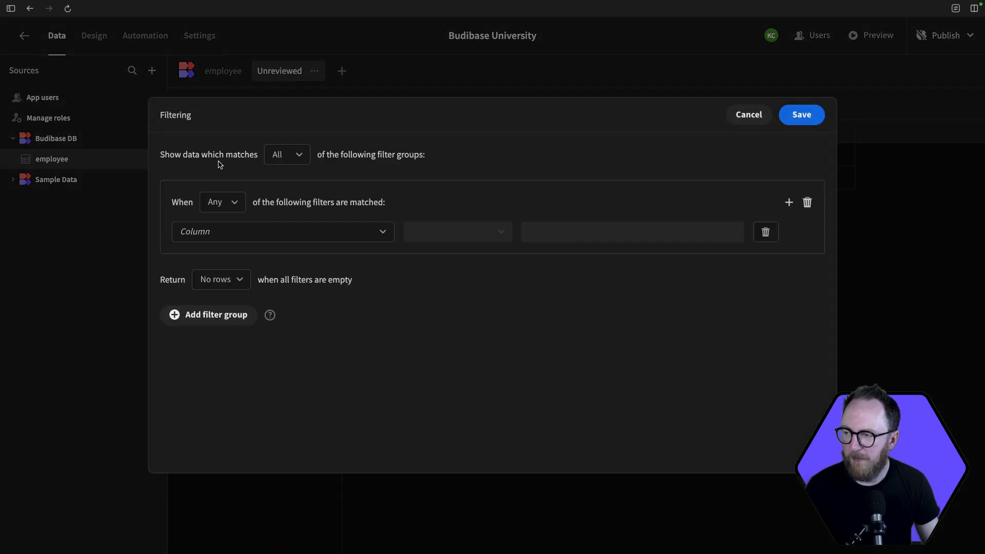
click(229, 230)
click(232, 320)
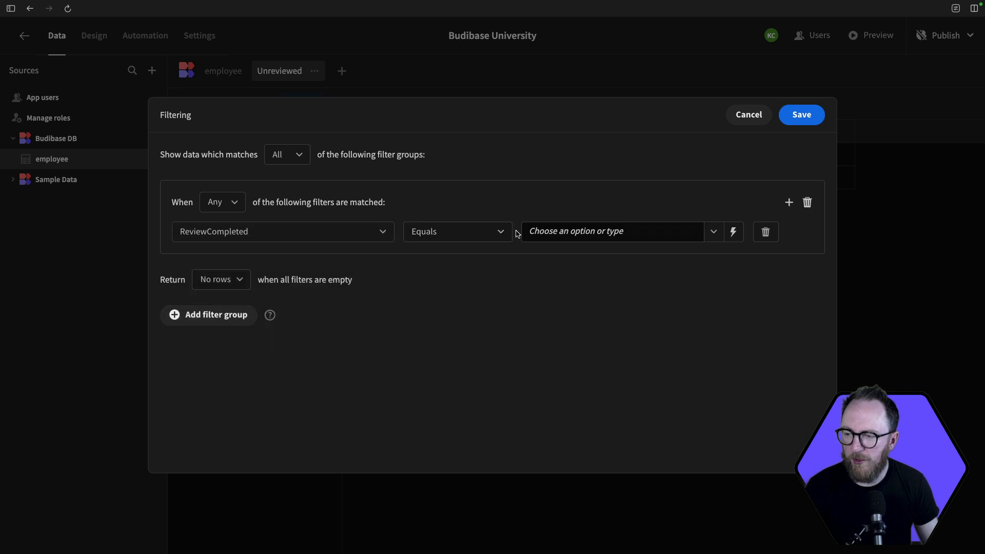
click(540, 231)
text(false)
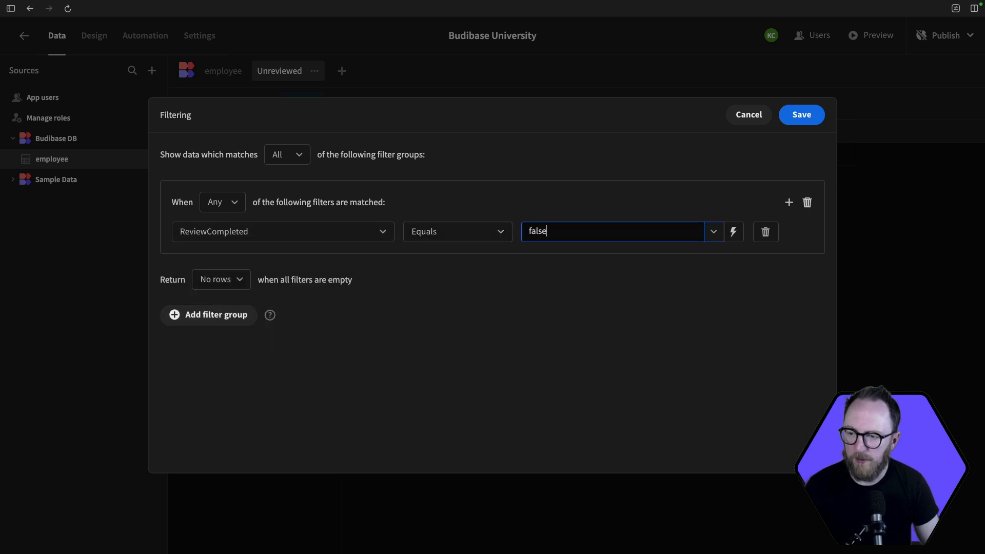
click(800, 116)
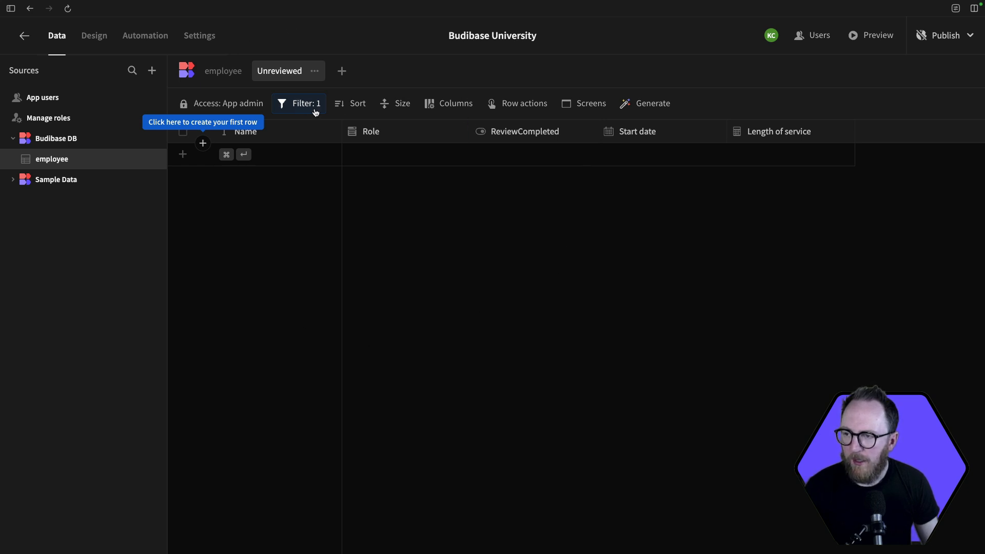
Step: Enable the Approve row action for the Unreviewed view
click(515, 110)
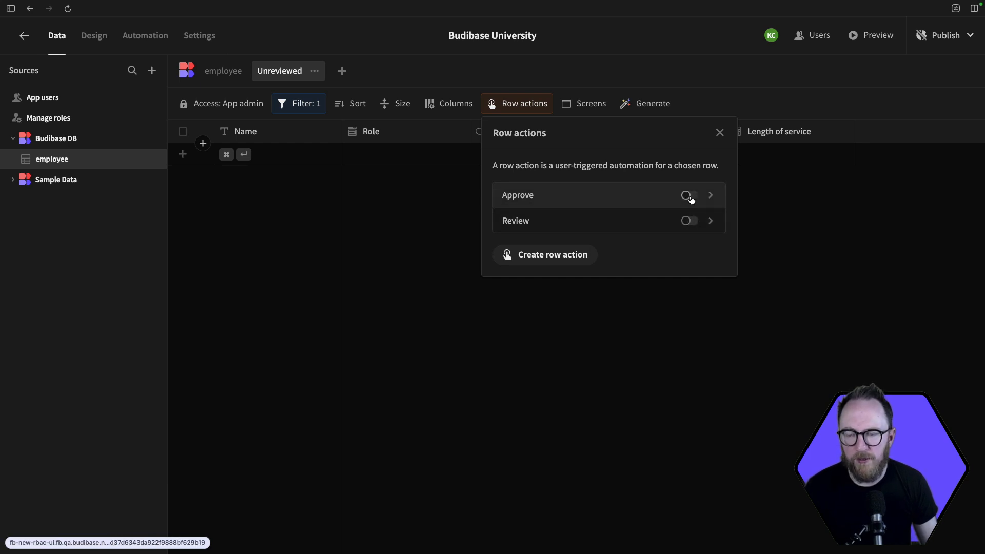
click(689, 196)
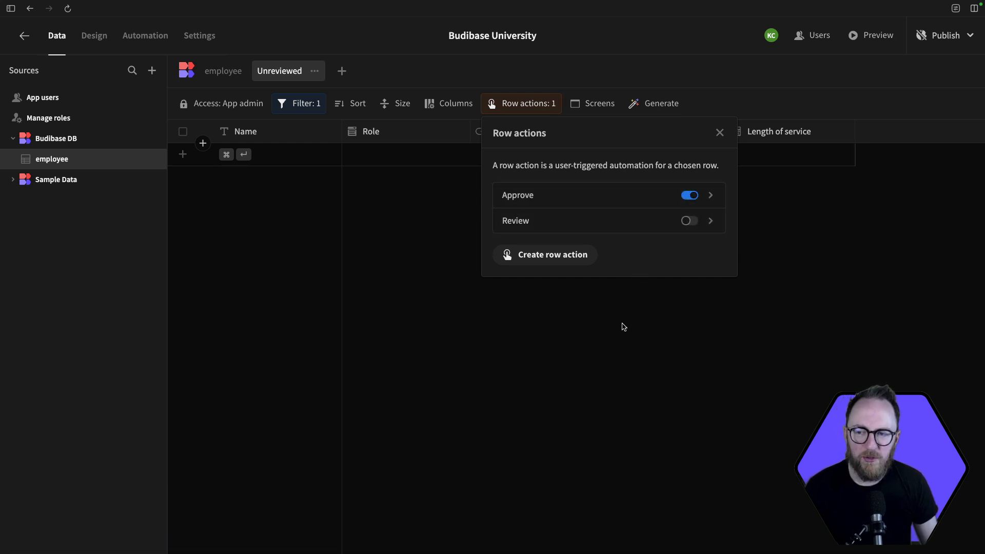
click(623, 327)
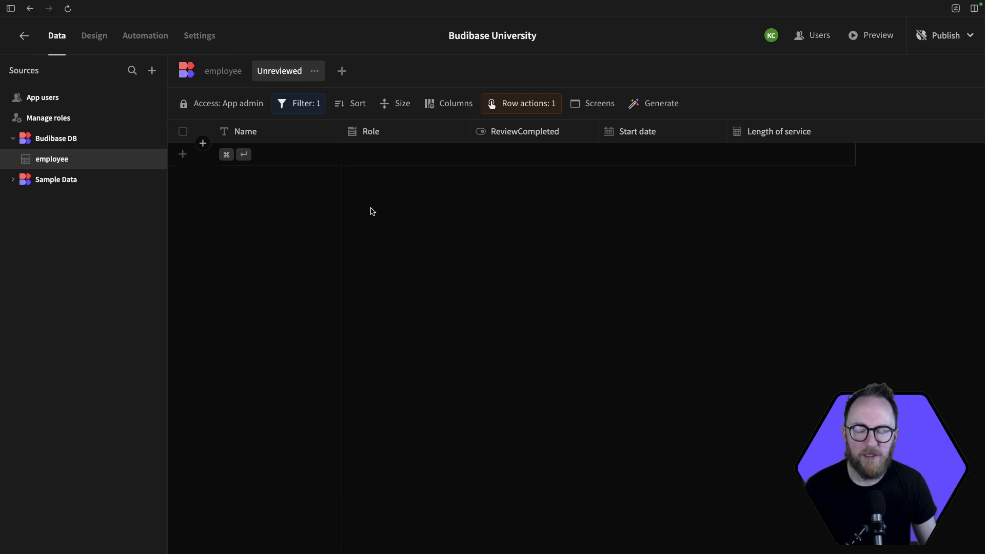
Step: Start a new row in the Unreviewed view with the employee's first name and the start date 10/10/2023
click(297, 151)
text(A)
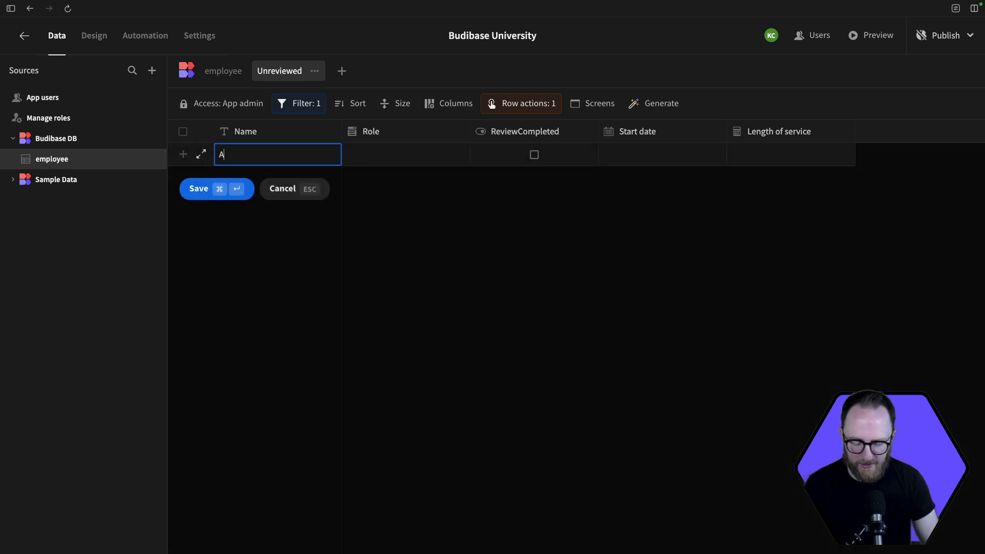
text(lice)
key(Tab)
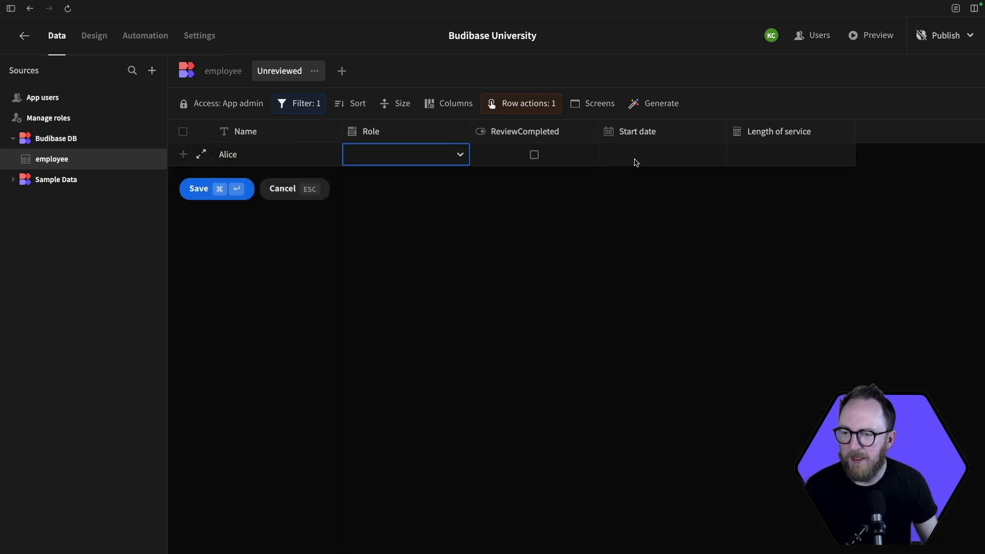
click(635, 162)
click(715, 154)
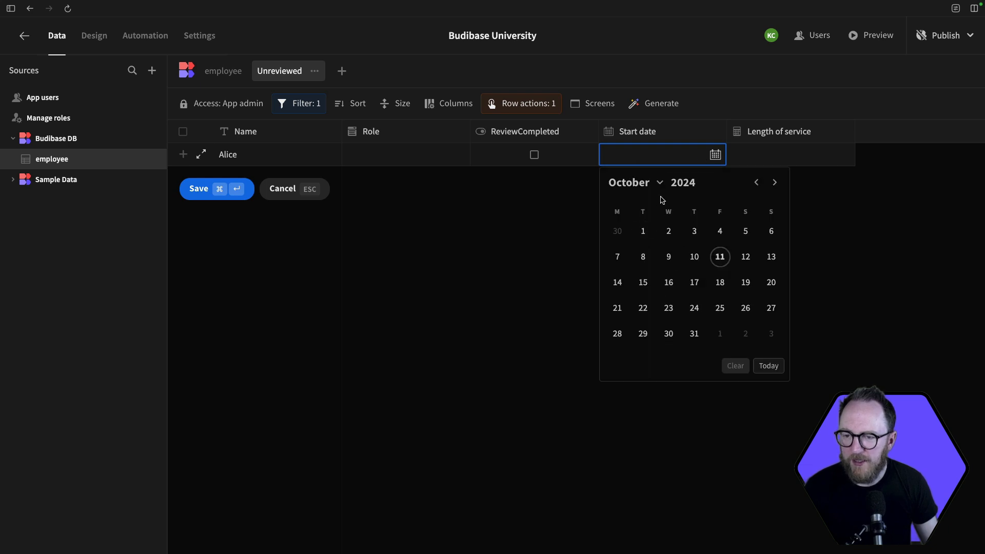
click(707, 186)
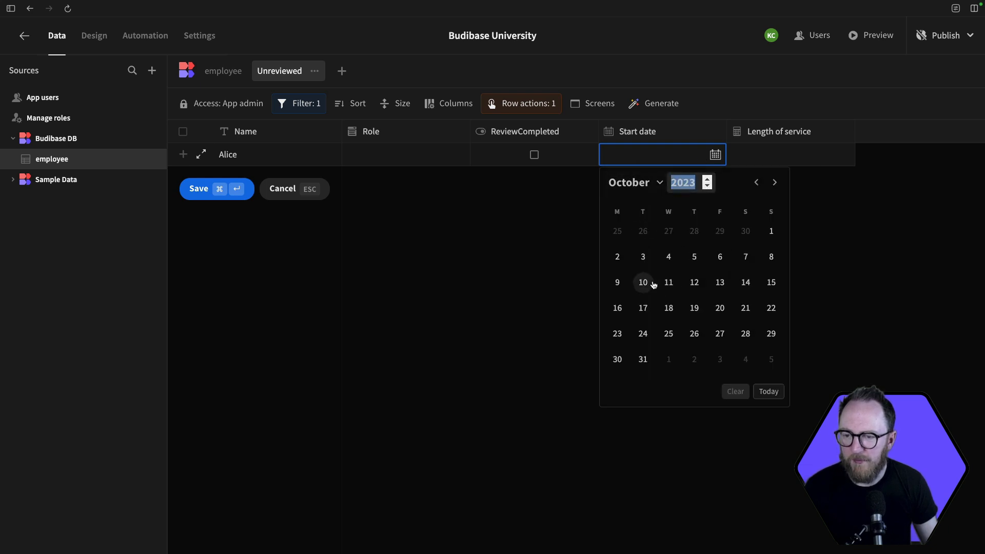
click(642, 282)
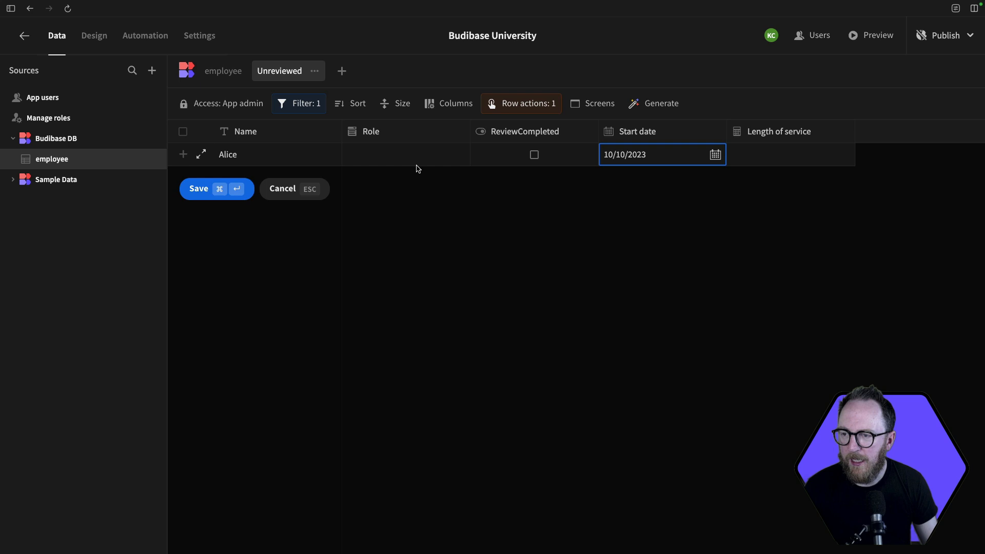
Step: Set the new row's role to Line Manager and save the row
click(413, 160)
click(387, 205)
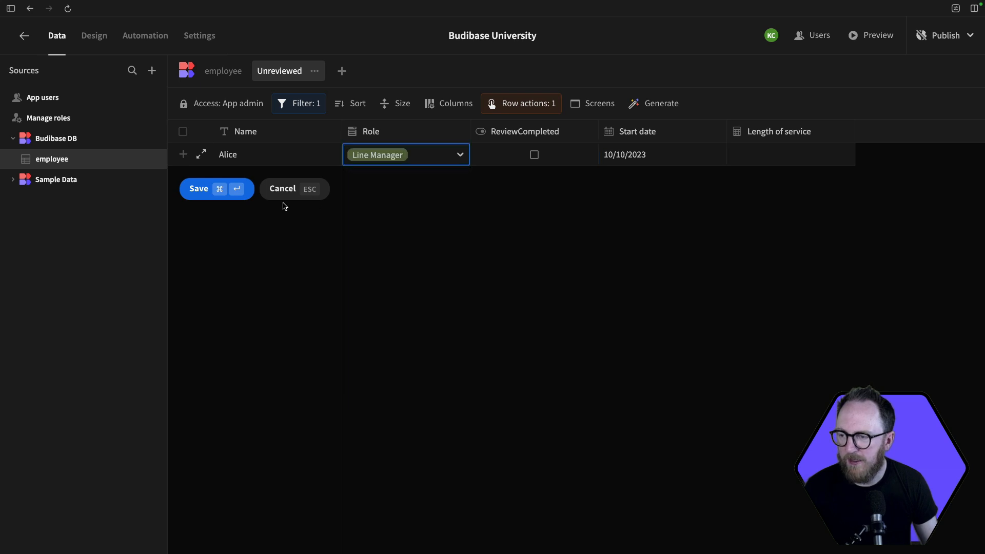
click(198, 188)
Step: Compare the row actions offered for the new row in the Unreviewed view and in the employee table
click(878, 155)
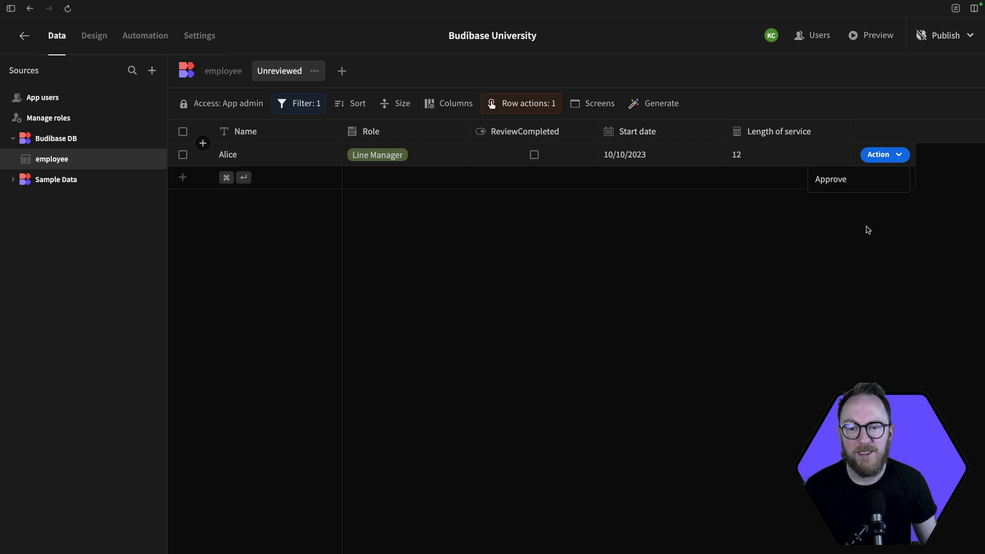
click(867, 229)
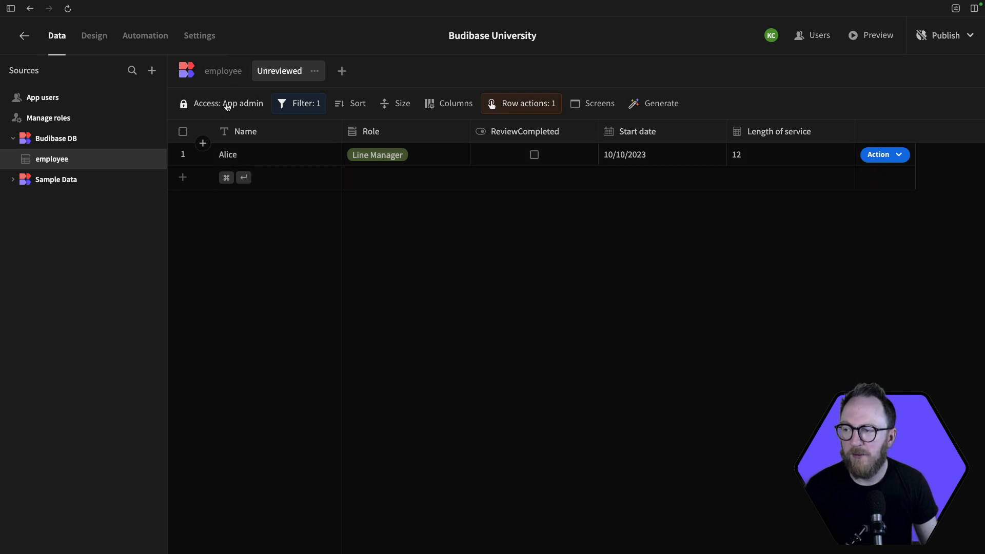
click(223, 71)
click(884, 154)
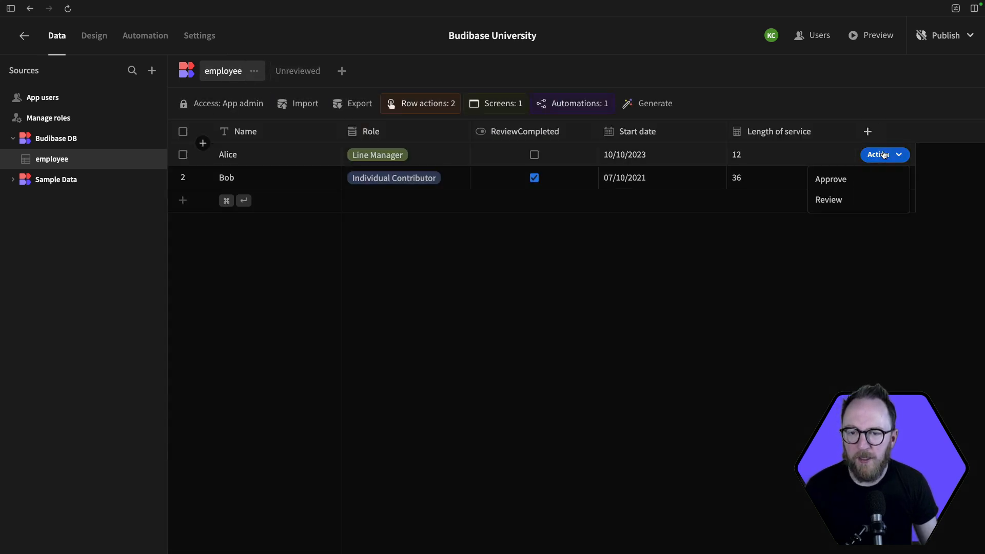
click(780, 279)
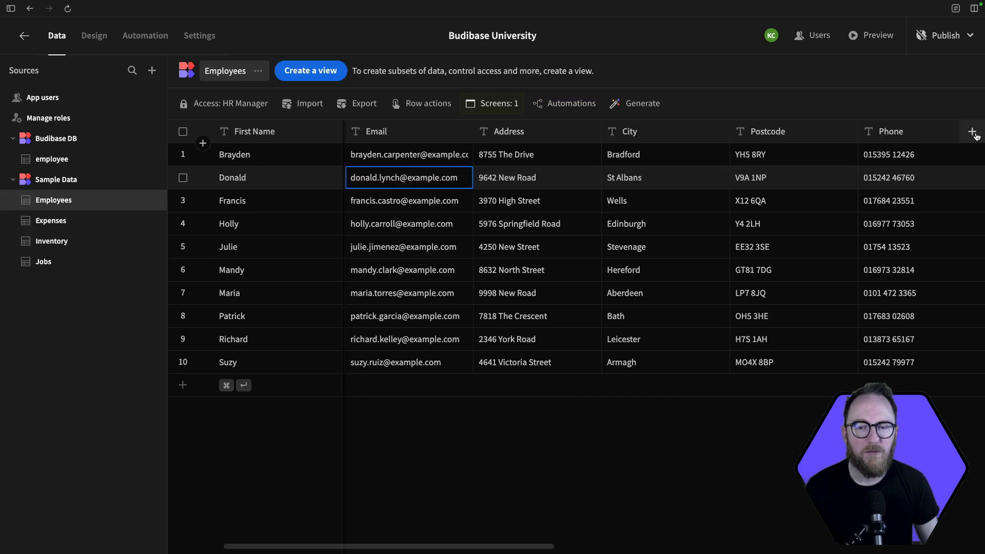
Step: Define a new column named Jobs Assigned in the Employees table, with the Relationship type linking many rows to many rows in Jobs
click(972, 132)
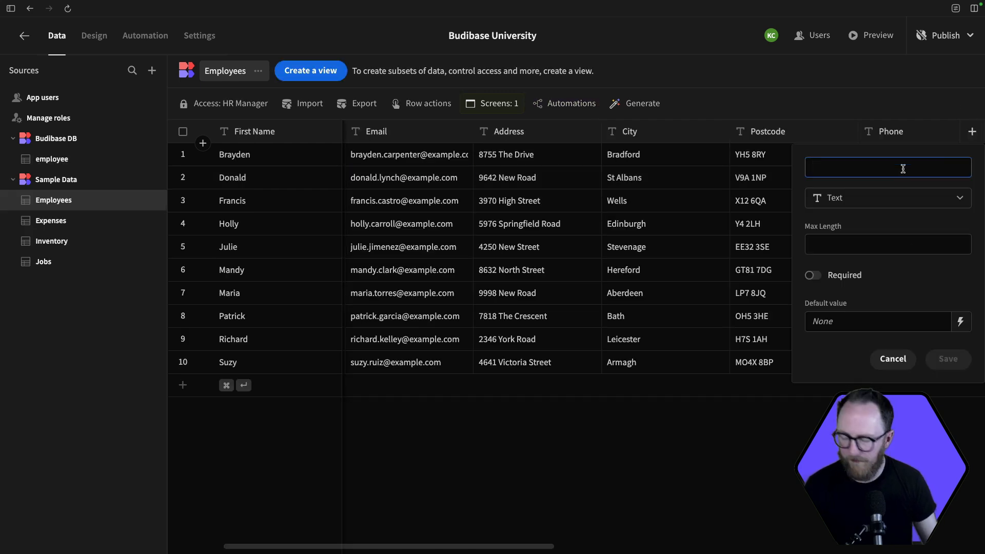
text(J)
key(BackSpace)
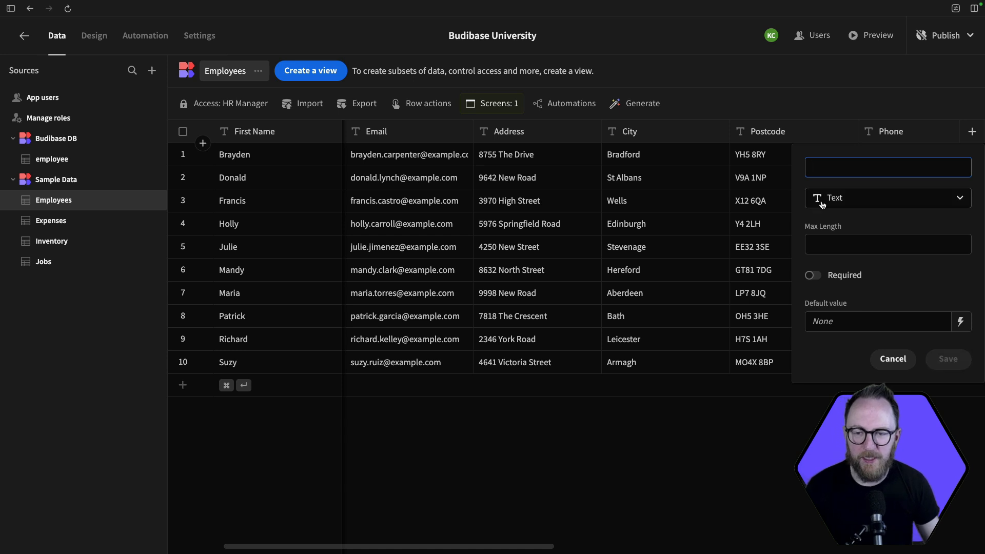
text(Jobs Assig)
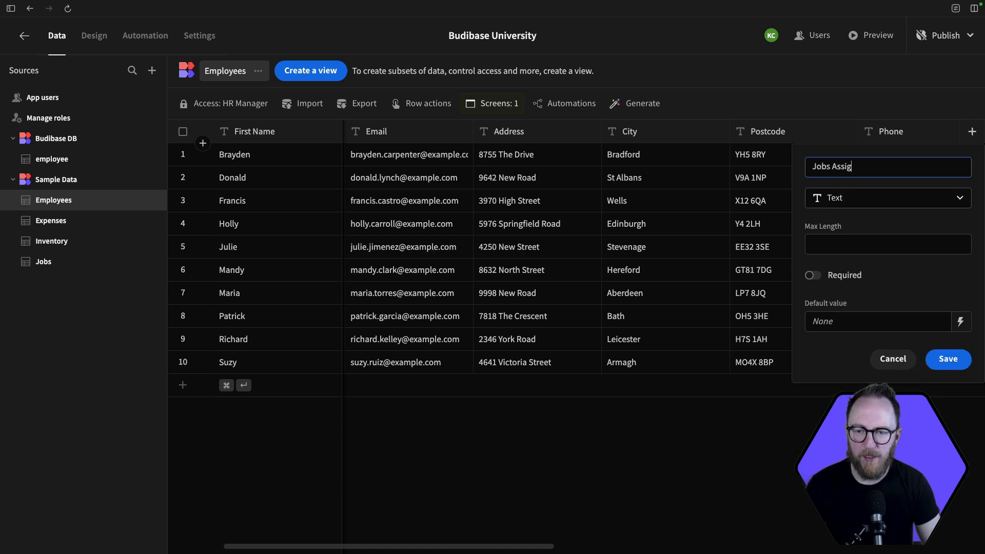
text(ned)
click(882, 197)
click(841, 367)
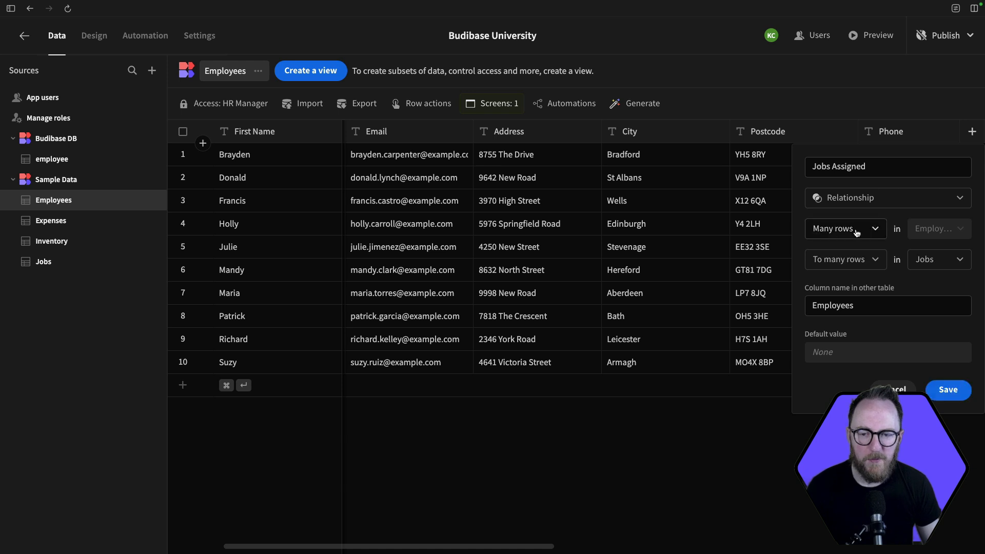
Step: Name the relationship's column in the Jobs table EmployeesAssigned and save the new column
click(869, 307)
text(Assi)
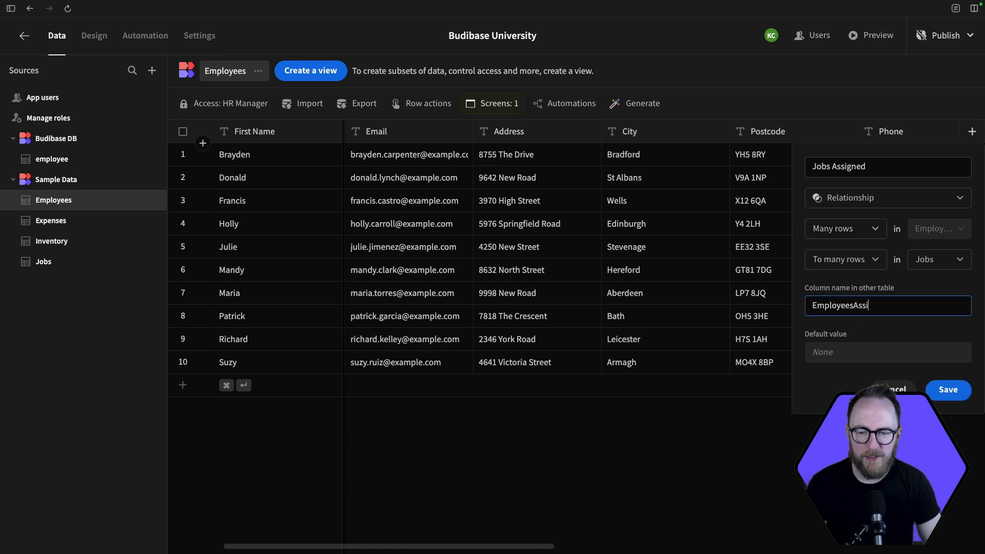
text(gned)
click(948, 390)
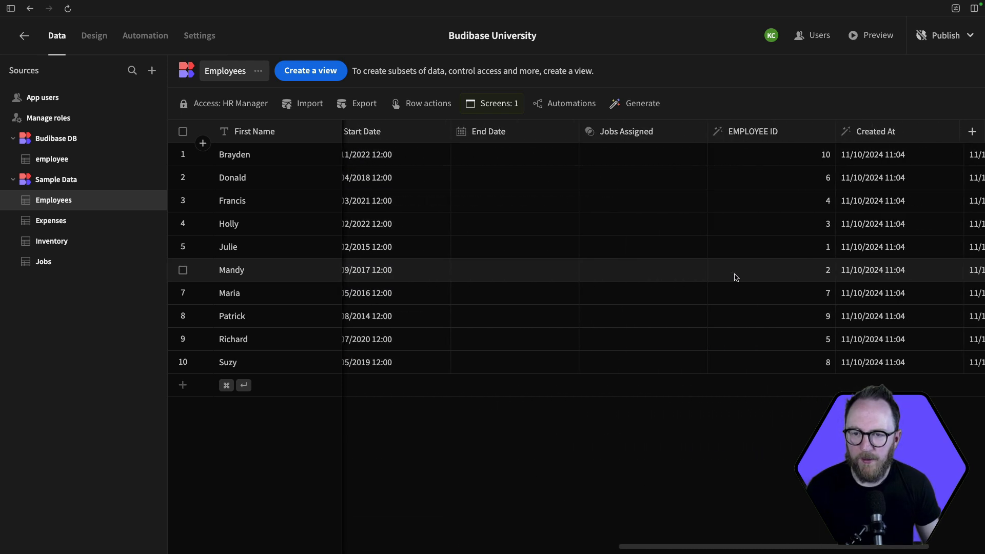
Step: Assign jobs 1 and 2 to the first employee row in the Jobs Assigned column
click(570, 153)
click(505, 154)
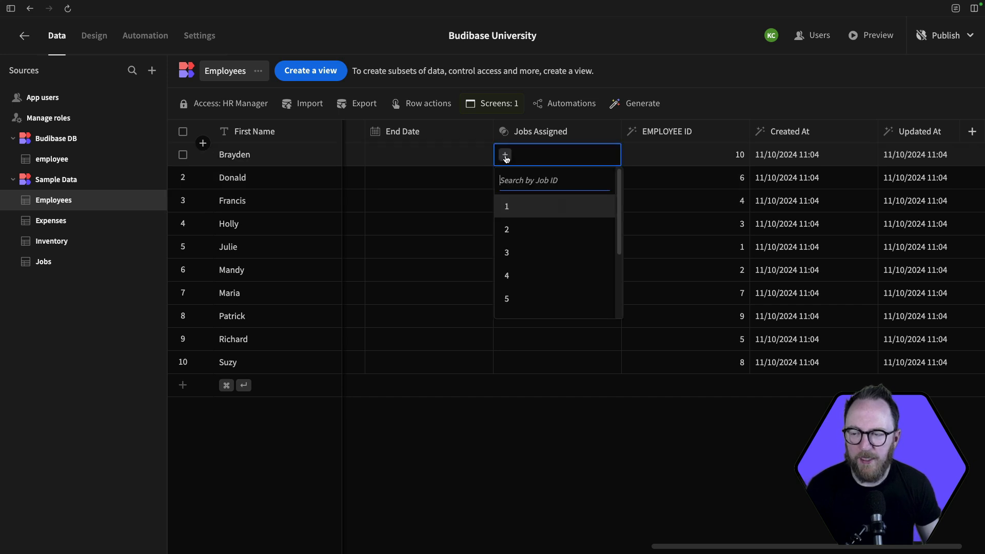
click(521, 213)
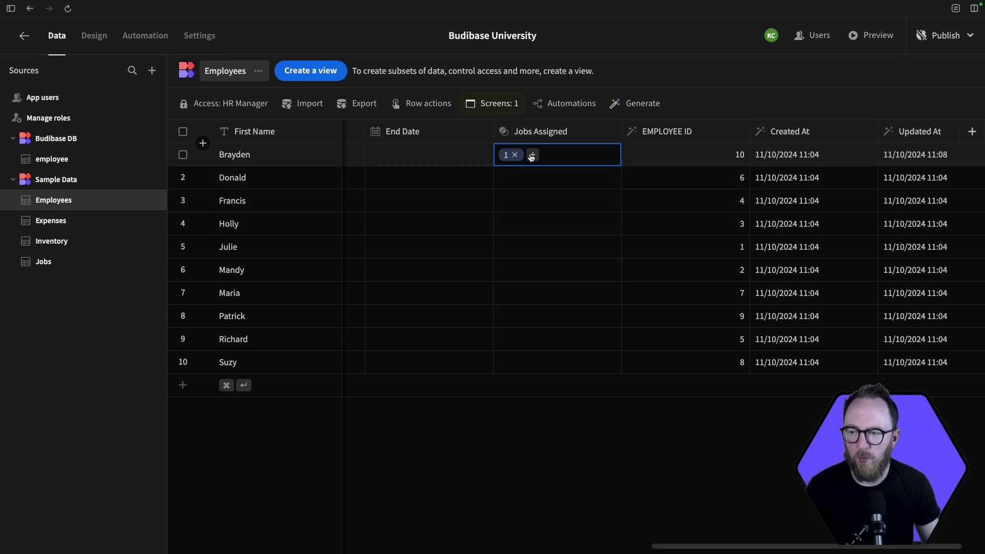
click(532, 155)
click(523, 235)
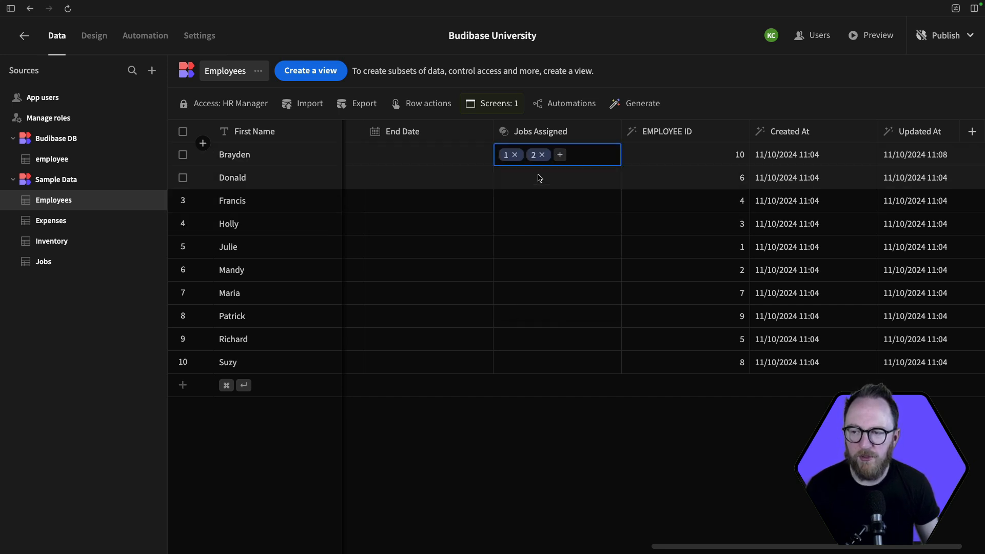
Step: Assign job 2 to the second employee row
click(518, 178)
click(523, 191)
click(519, 254)
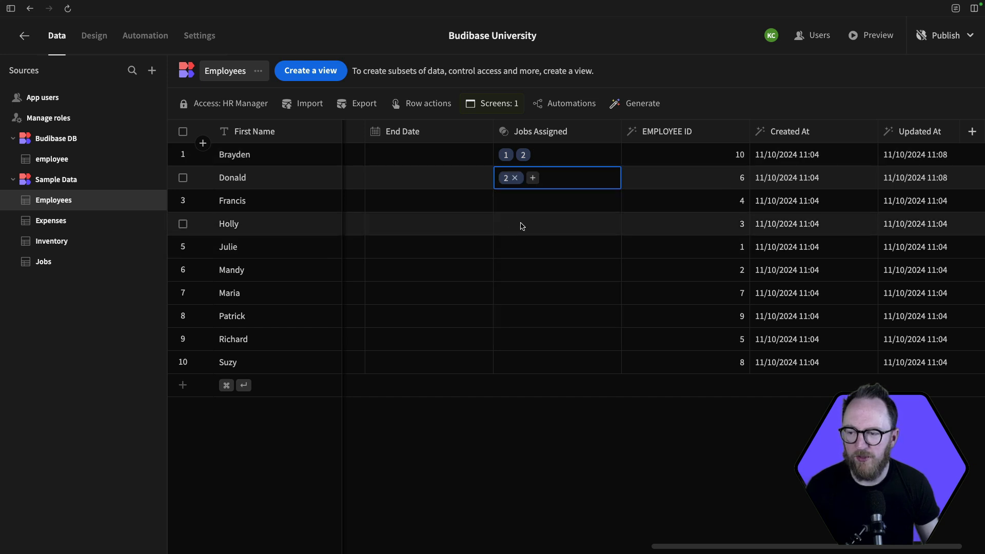
Step: Assign jobs 3 and 2 to the third employee row
click(505, 203)
click(505, 201)
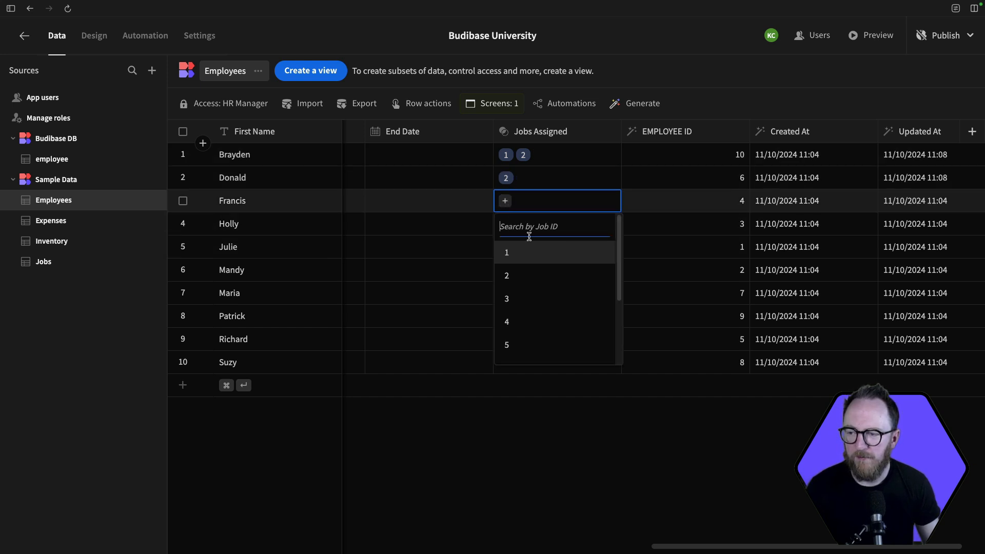
click(508, 277)
click(533, 201)
click(526, 292)
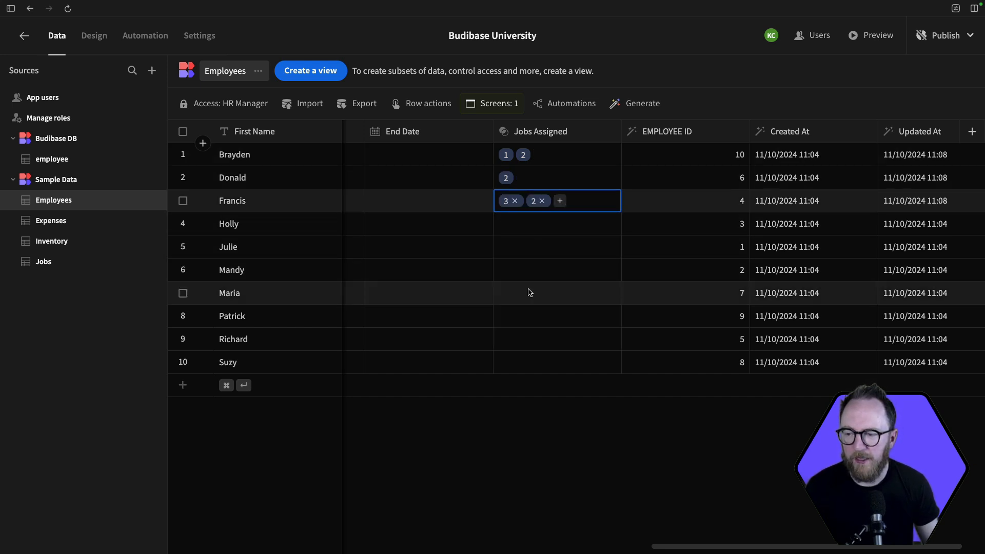
Step: Open the Jobs table and look through its columns for the linked EmployeesAssigned column
click(61, 324)
click(52, 263)
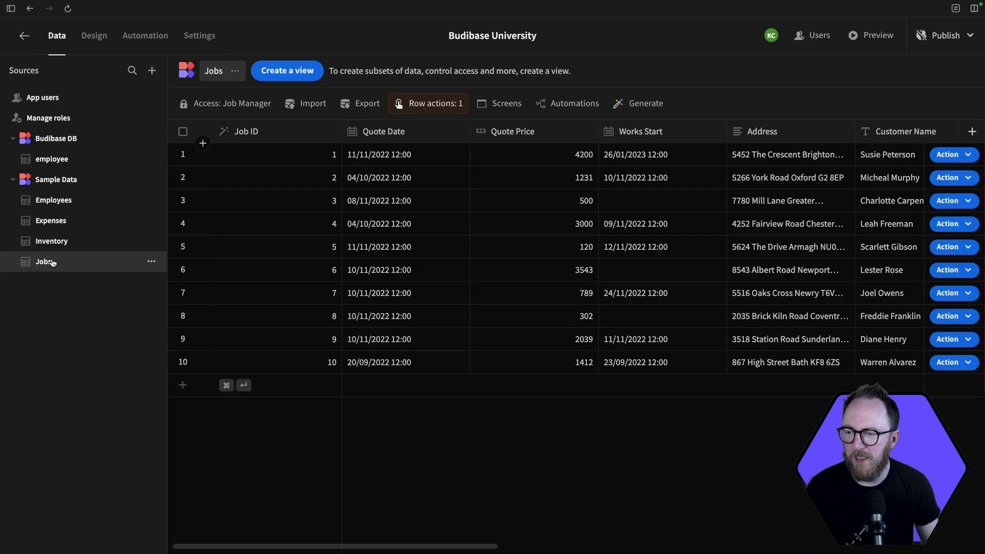
scroll(551, 256, right, 1)
scroll(551, 257, right, 10)
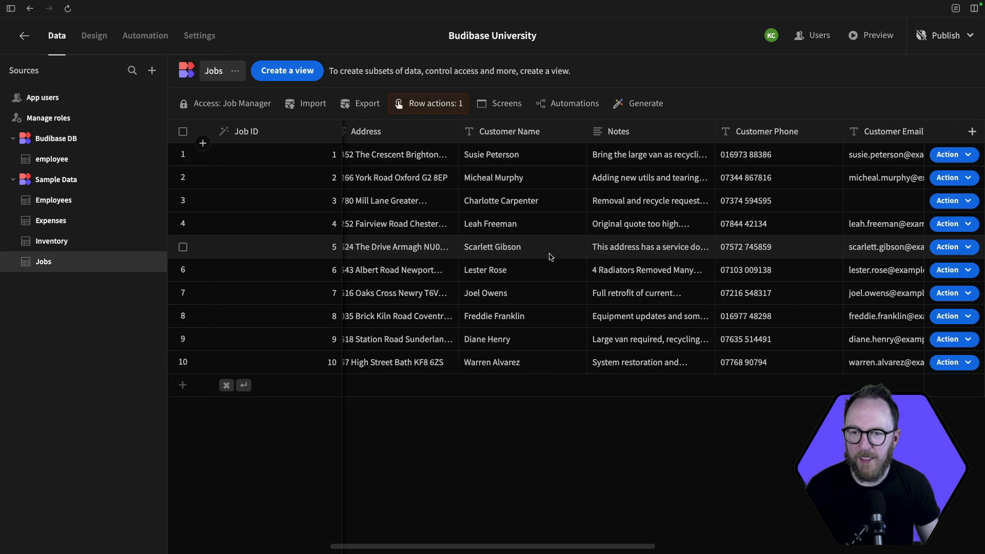